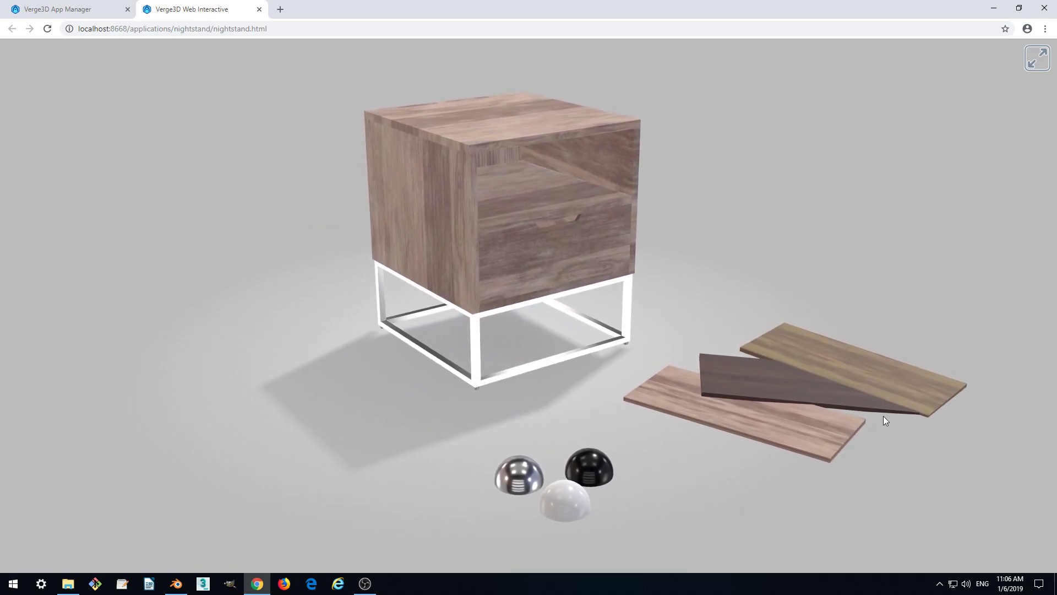
Step: Test the material switching by choosing black and white leg paint and the sample wood planks for the nightstand
left_click(594, 461)
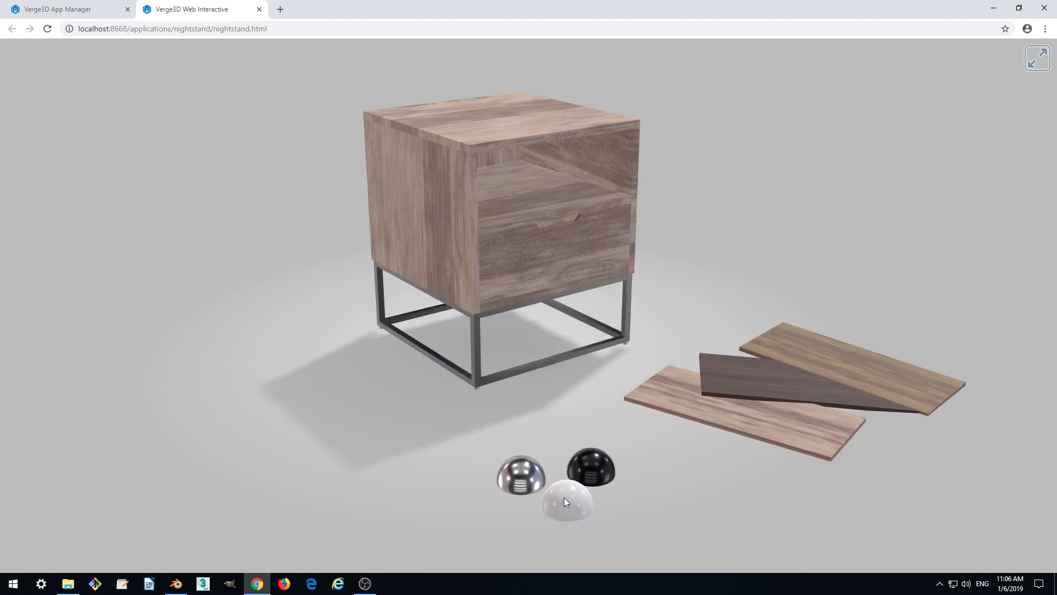
left_click(564, 497)
left_click(752, 390)
left_click(808, 348)
left_click(763, 429)
Step: Test the nightstand's drawer by opening and closing it, and view the model from another angle
left_click(593, 260)
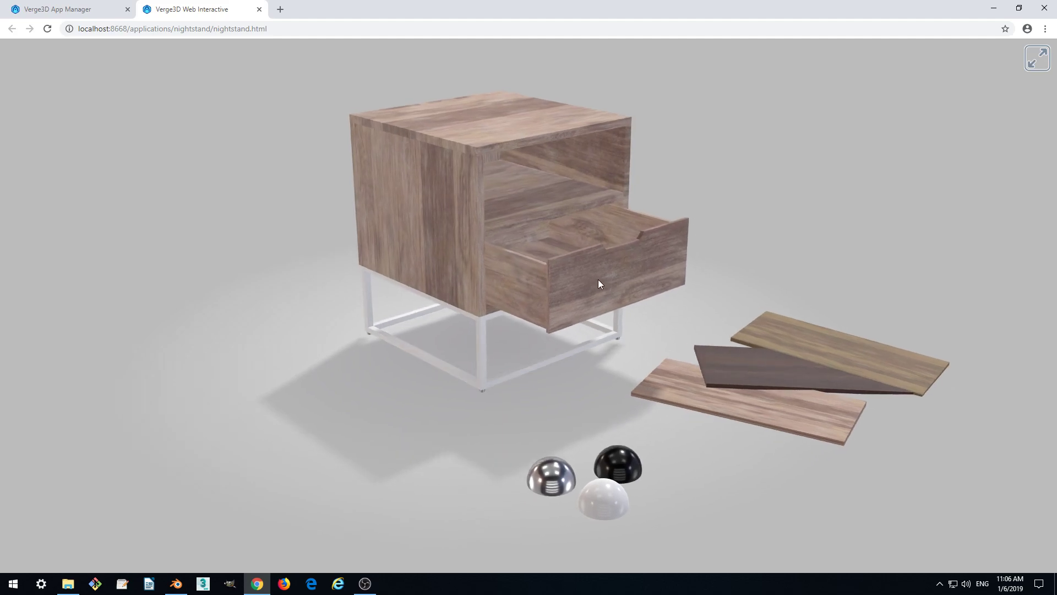
left_click(598, 280)
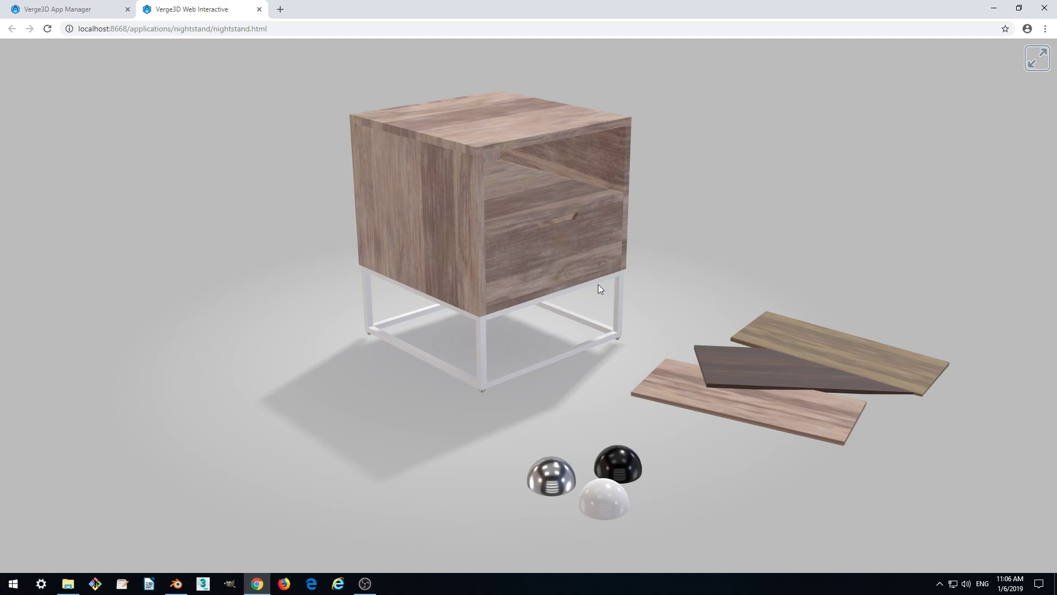
left_click_drag(598, 284, 628, 283)
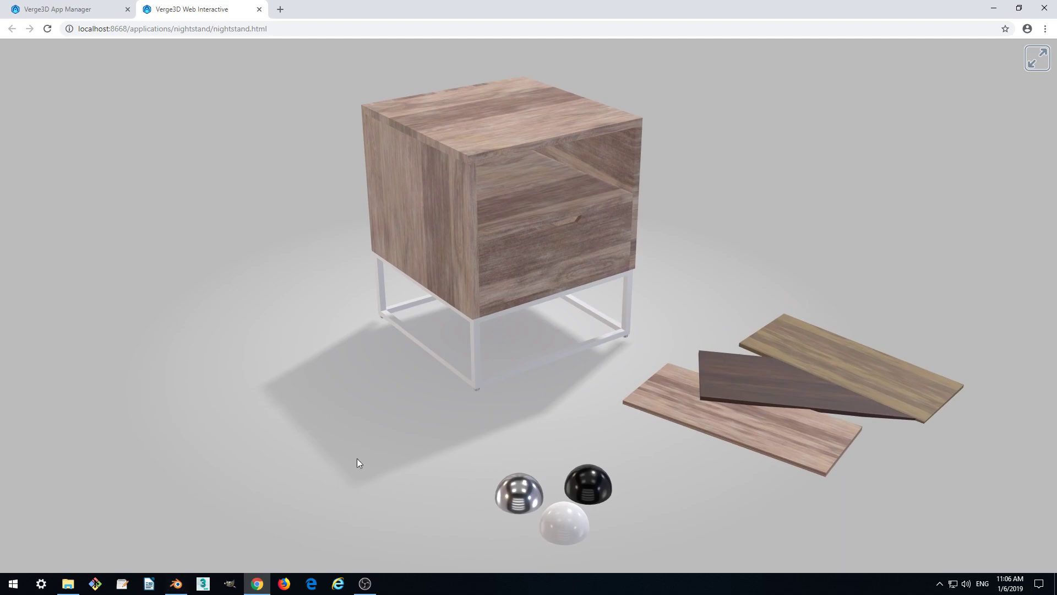
Step: Switch to Blender and make the 3D viewport taller to give the nightstand scene more room
left_click(170, 588)
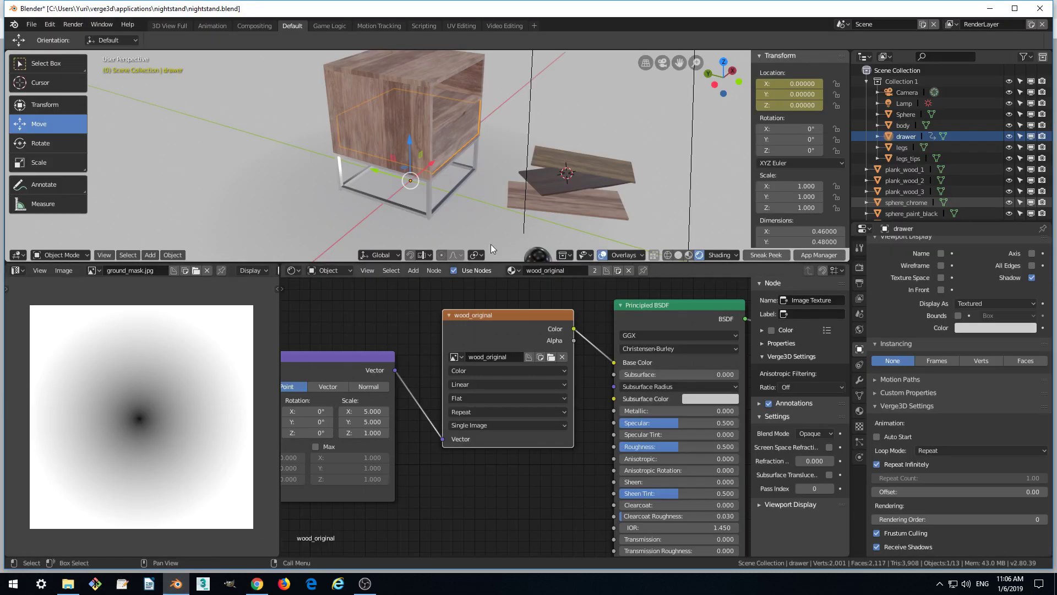
key("KP_Divide")
key("KP_Divide")
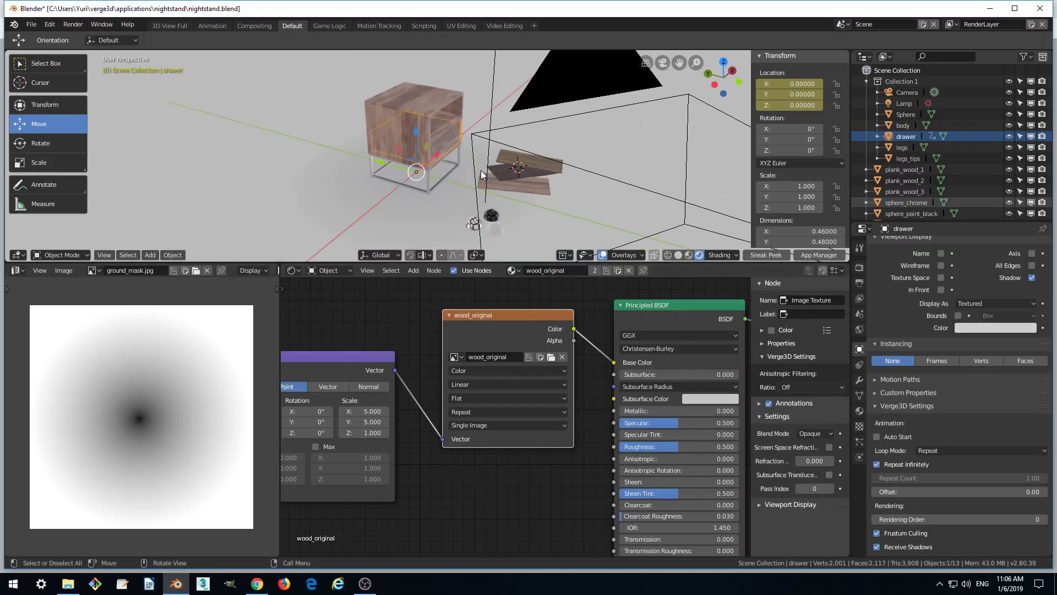
left_click_drag(499, 261, 499, 358)
key("KP_Divide")
key("KP_Divide")
mouse_move(501, 162)
middle_mouse_down()
mouse_move(478, 186)
mouse_move(485, 176)
middle_mouse_up()
key("KP_Divide")
key("KP_Divide")
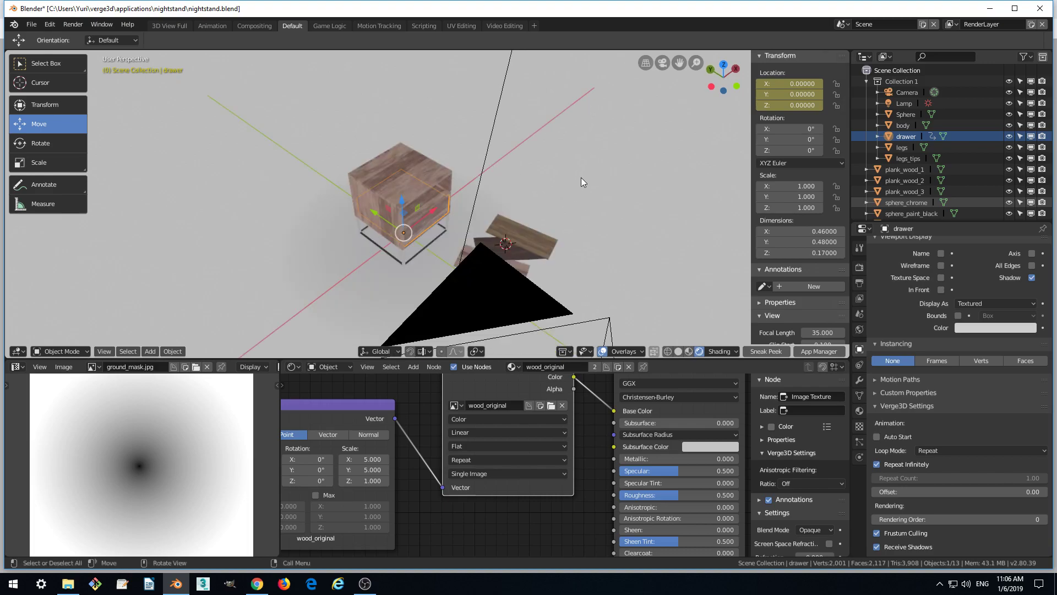
Step: Select the Sphere object that encloses the scene and disable it in the viewport
middle_click_drag(589, 165, 570, 228)
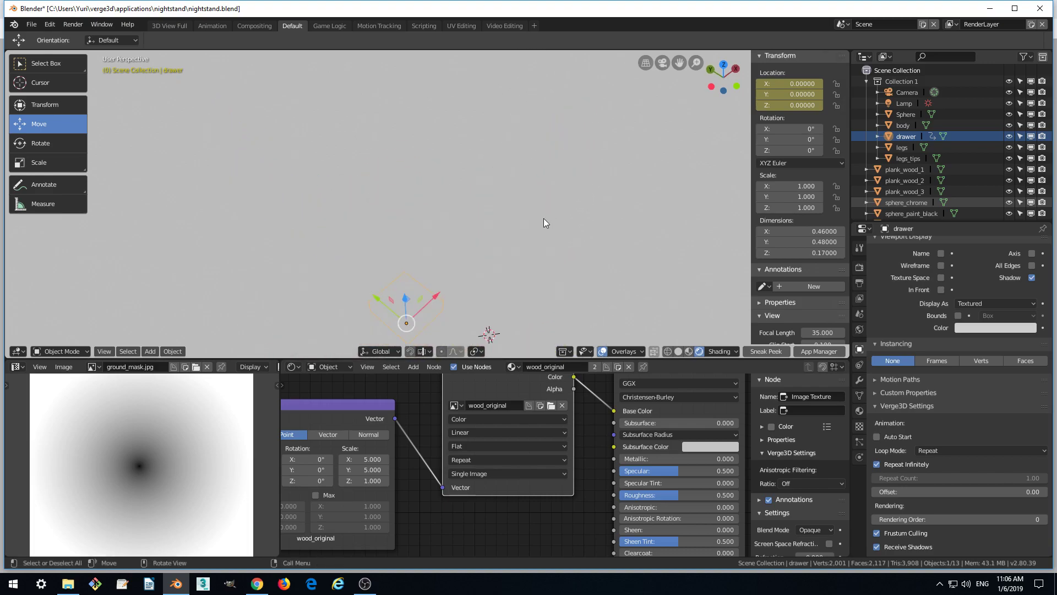
scroll(541, 219, "down", 6)
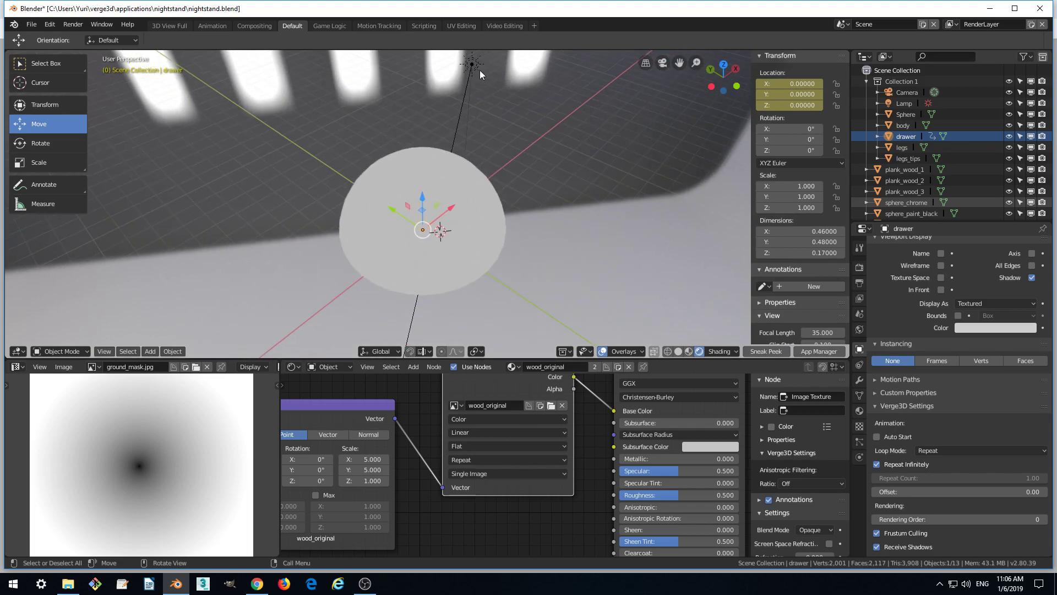
right_click(475, 61)
key("Escape")
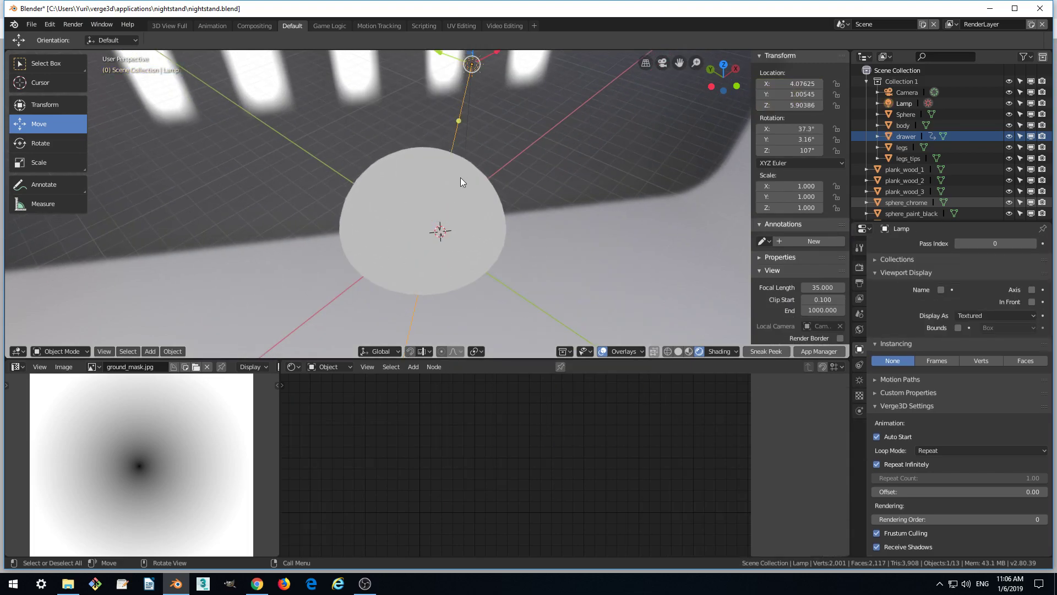
left_click(461, 183)
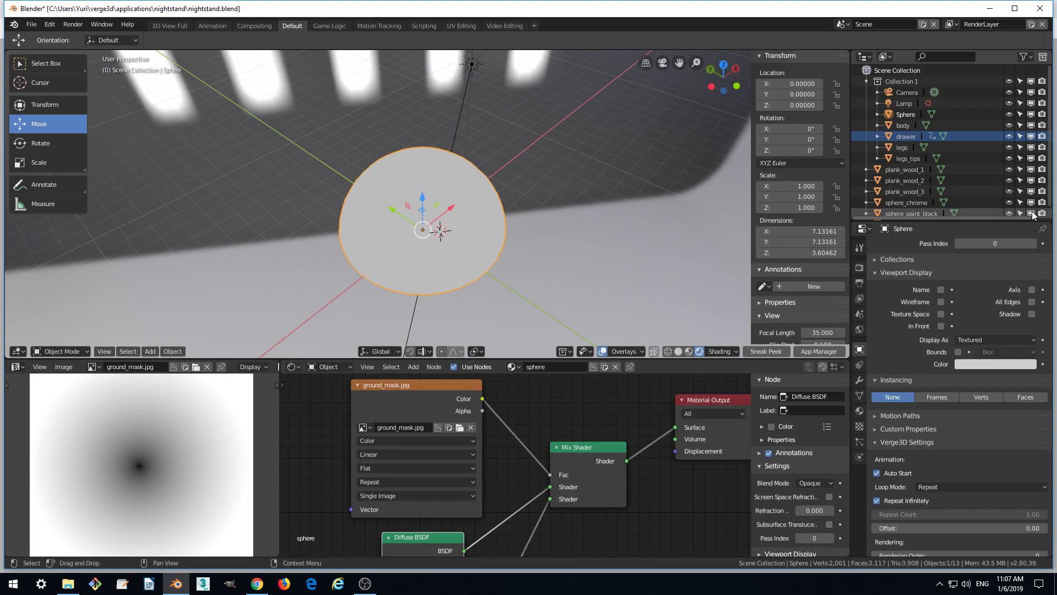
scroll(950, 164, "down", 1)
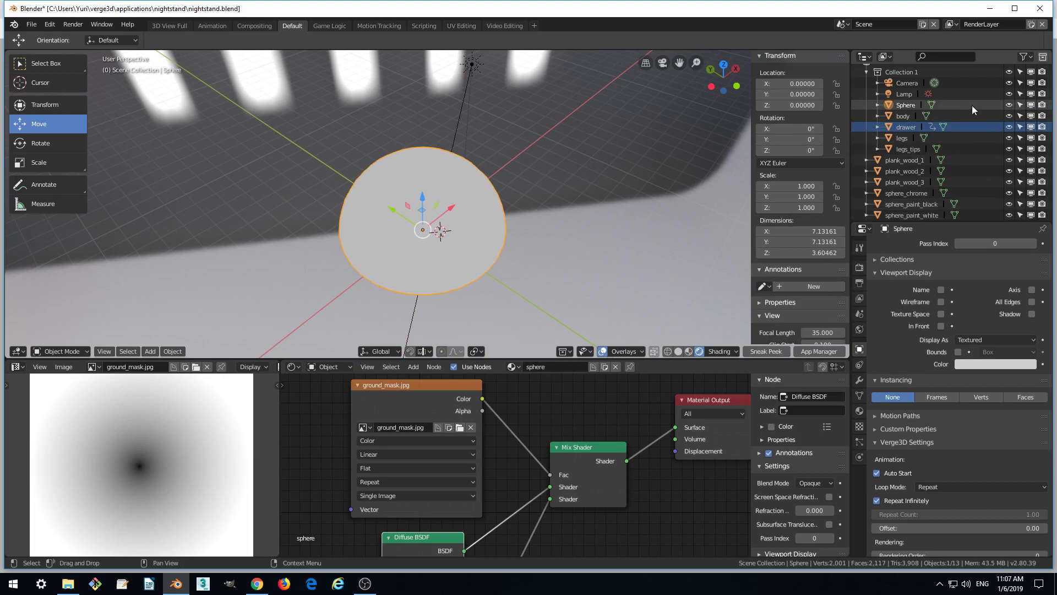
left_click(1030, 105)
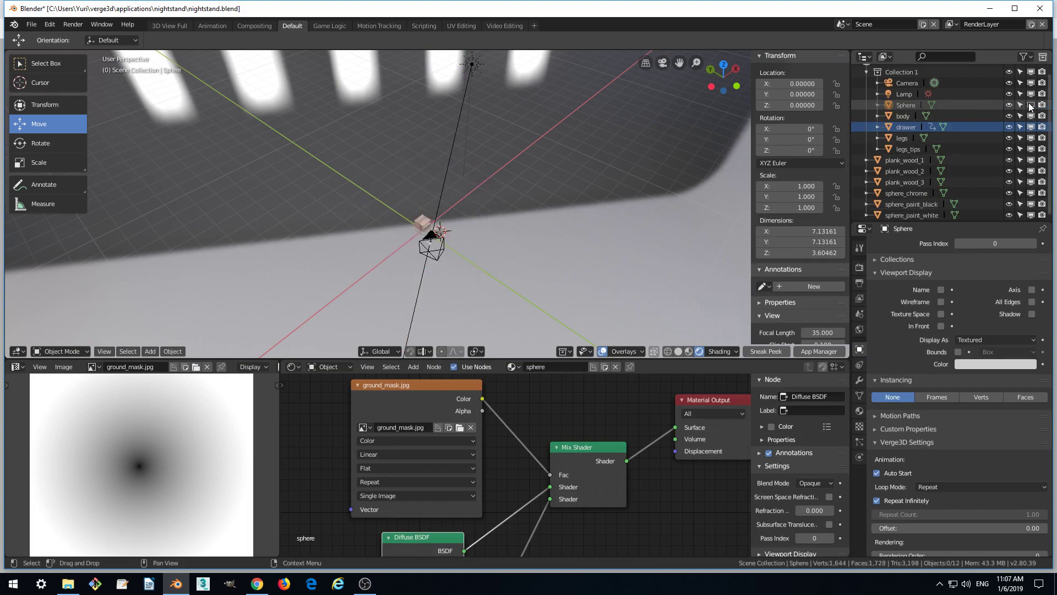
Step: Select the Lamp and rotate it slightly to change the direction of the light on the nightstand
left_click(472, 65)
middle_click_drag(468, 234, 500, 211)
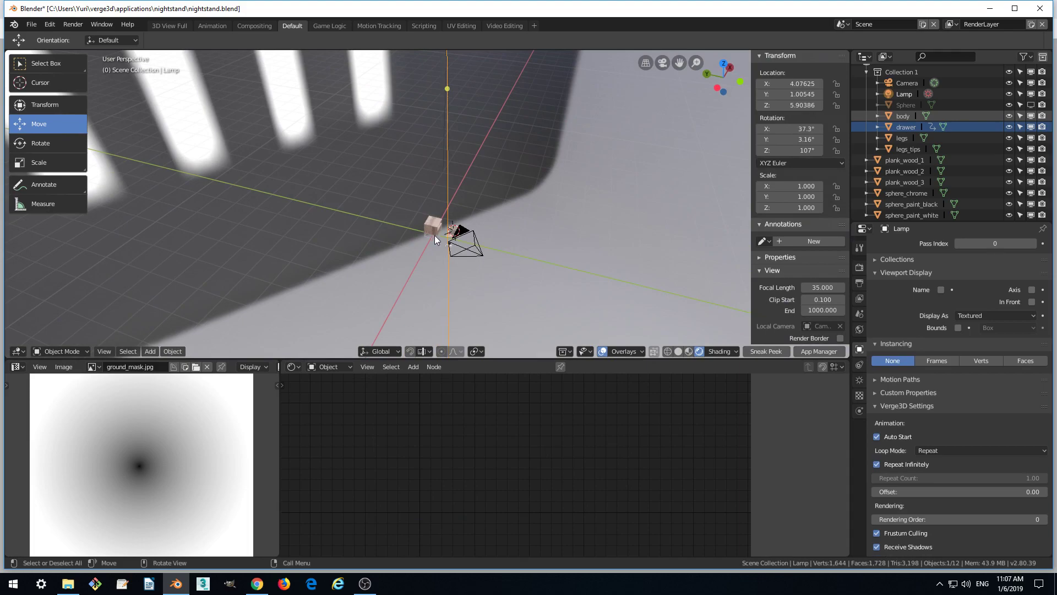
scroll(435, 236, "up", 3)
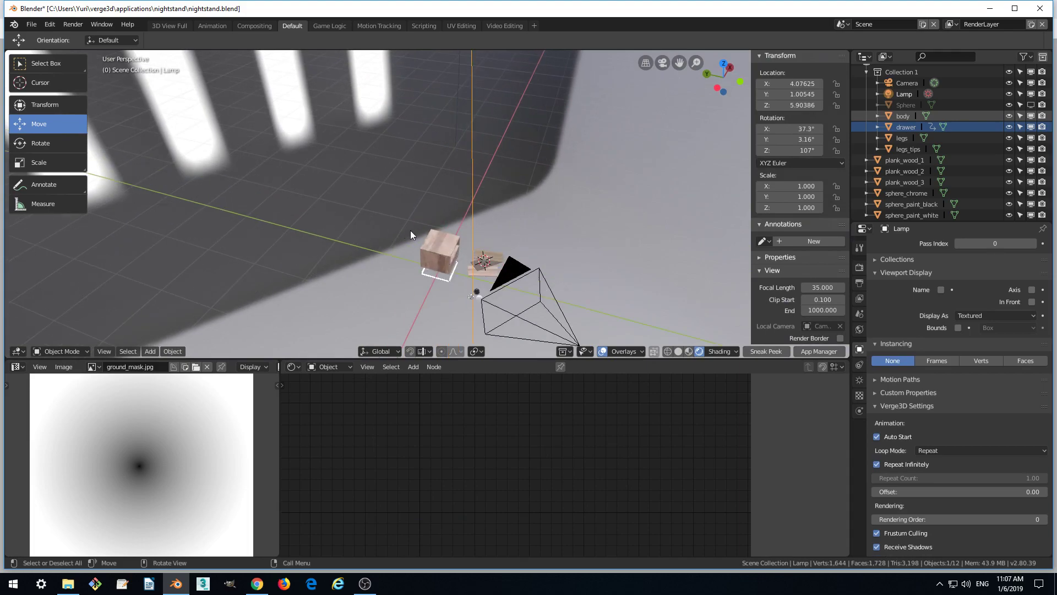
middle_click_drag(482, 233, 406, 164)
left_click(39, 143)
middle_click_drag(538, 253, 471, 135)
mouse_move(479, 127)
left_mouse_down()
mouse_move(447, 122)
mouse_move(463, 138)
left_mouse_up()
middle_click_drag(462, 138, 453, 220)
Step: Select the Camera, view the scene through it and launch a Sneak Peek preview
left_click(340, 182)
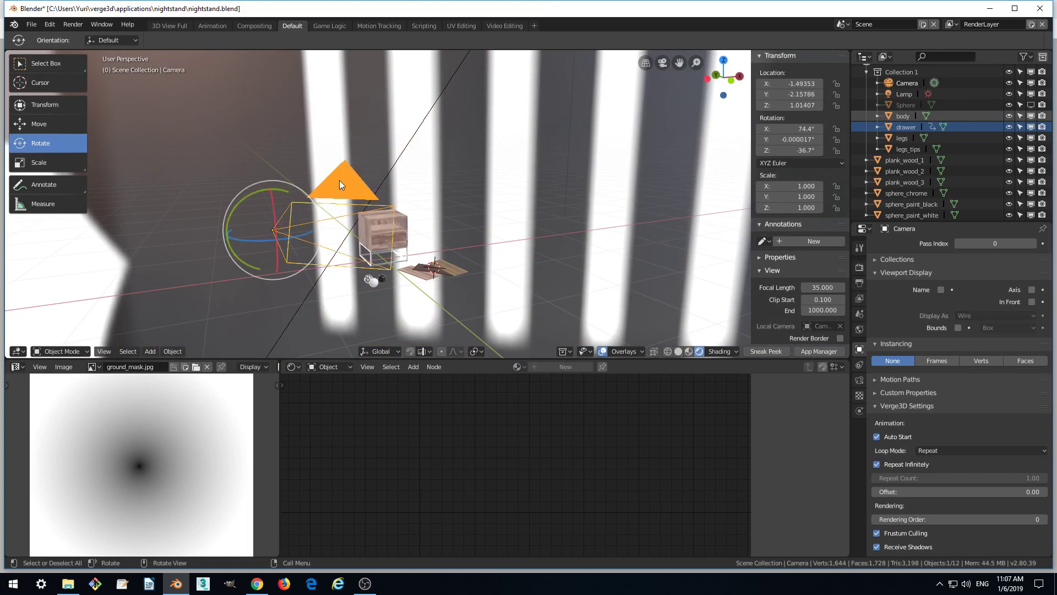
key("KP_0")
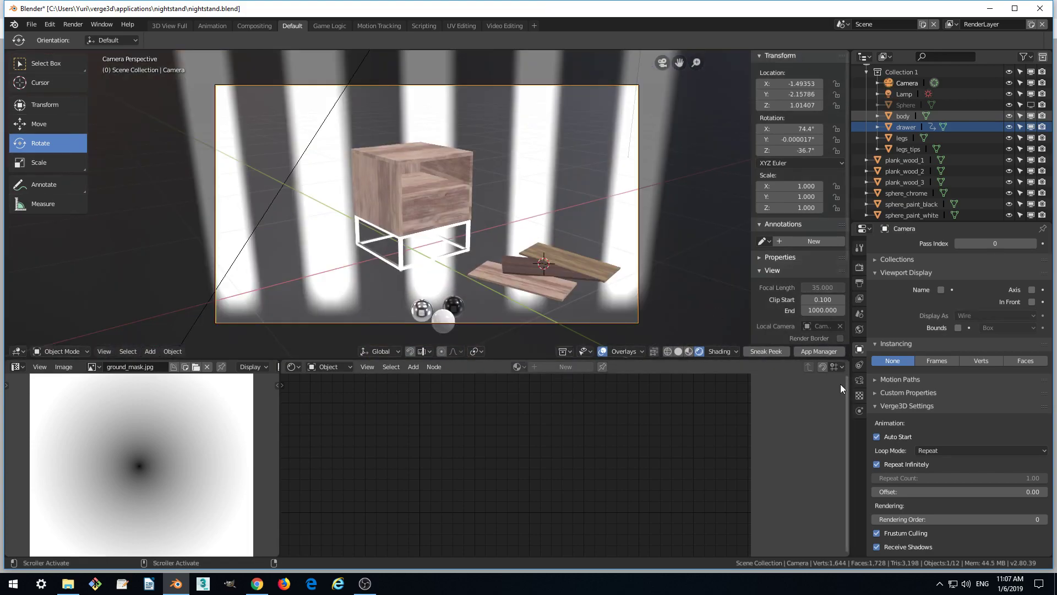
left_click(768, 352)
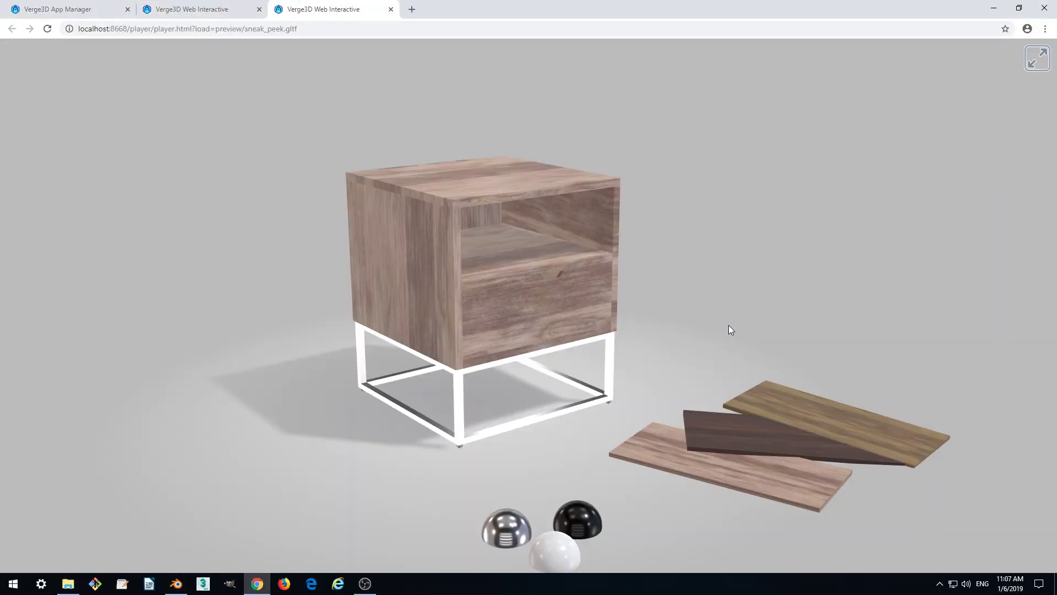
Step: Examine the nightstand's lighting and shadow from several angles and distances in the preview, and close the preview
left_click_drag(729, 330, 660, 364)
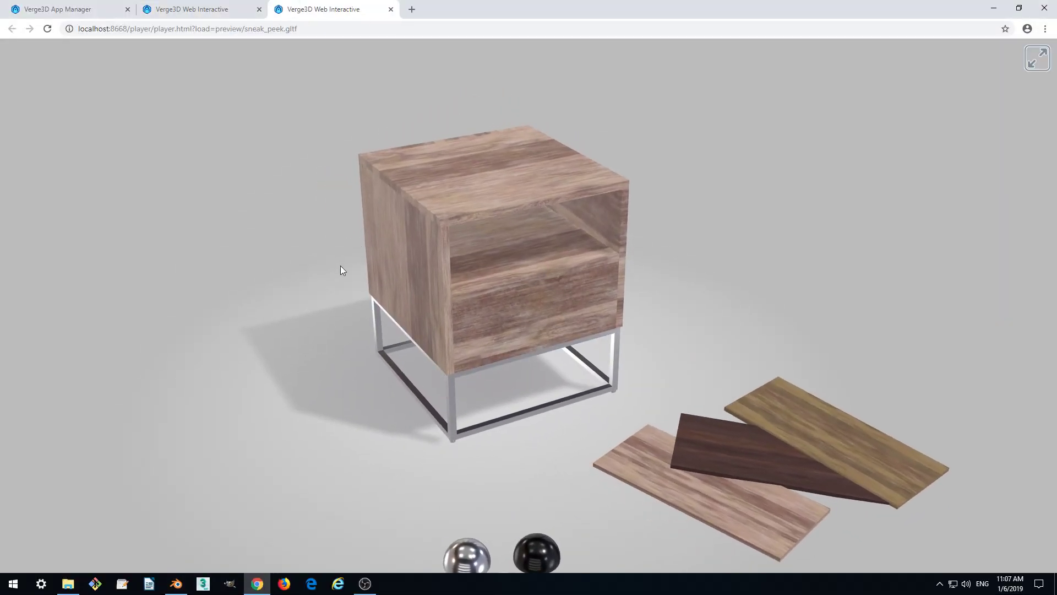
left_click_drag(627, 404, 608, 427)
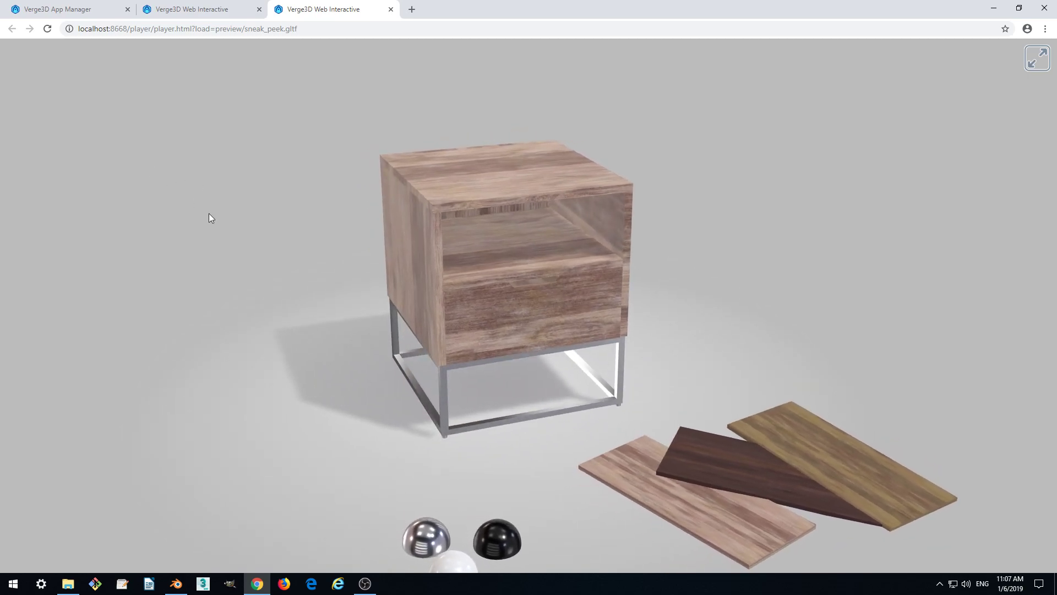
scroll(537, 359, "up", 5)
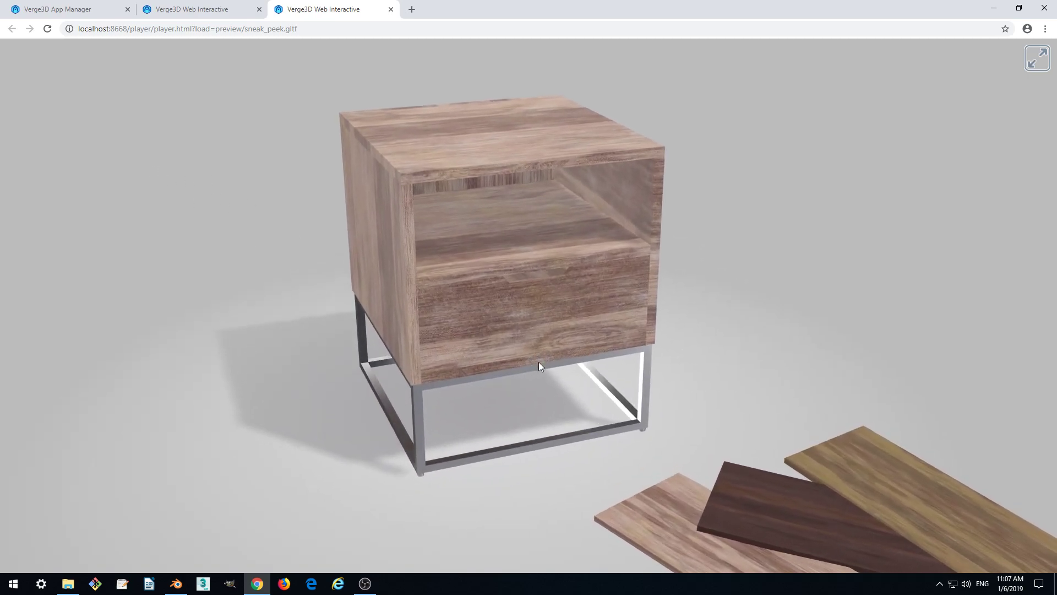
left_click_drag(540, 363, 609, 224)
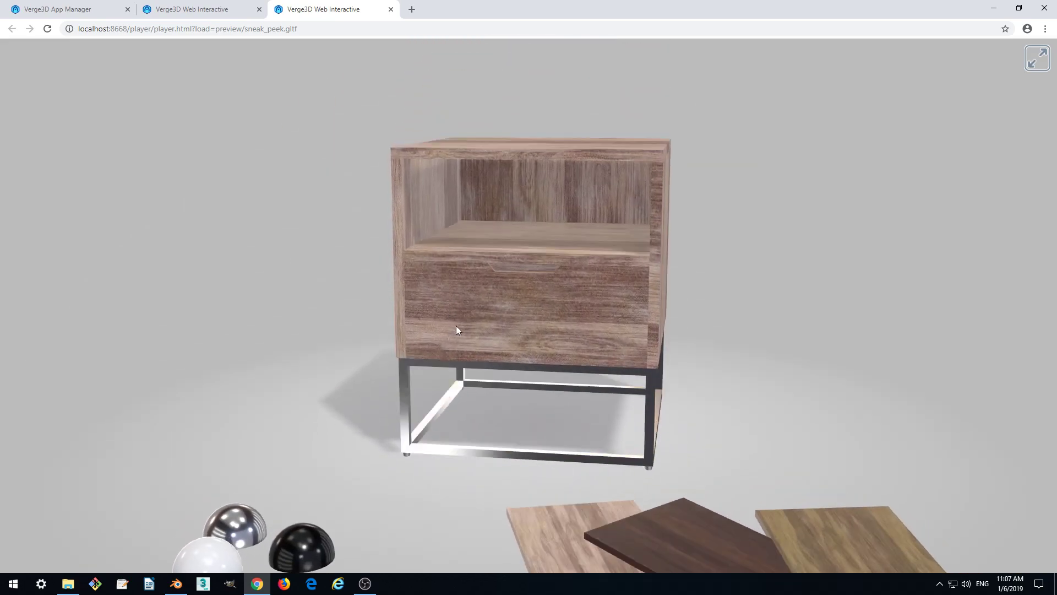
scroll(642, 292, "down", 5)
left_click_drag(642, 298, 630, 326)
scroll(625, 323, "up", 3)
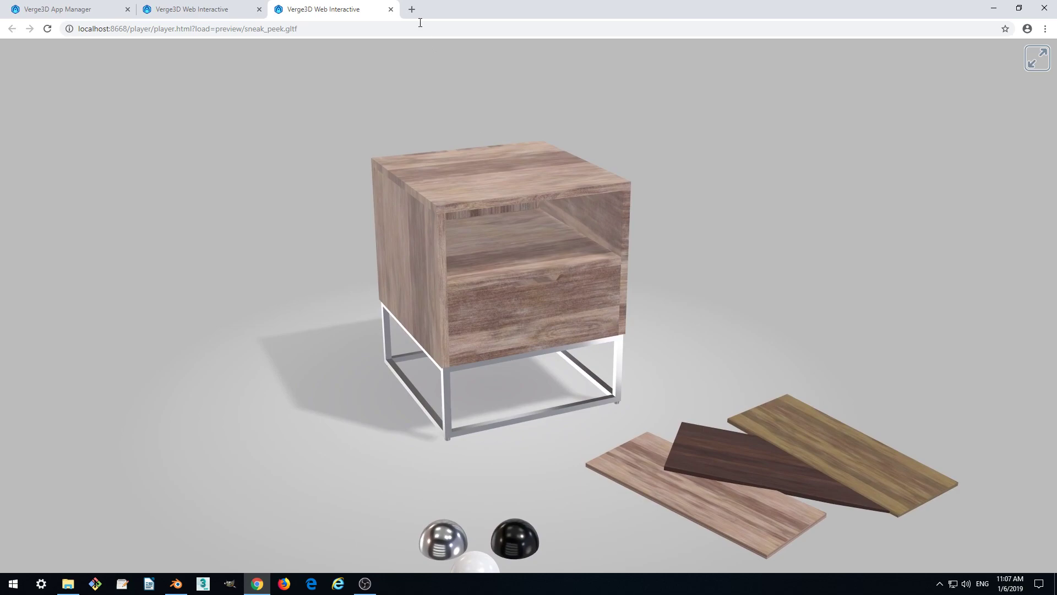
left_click(391, 9)
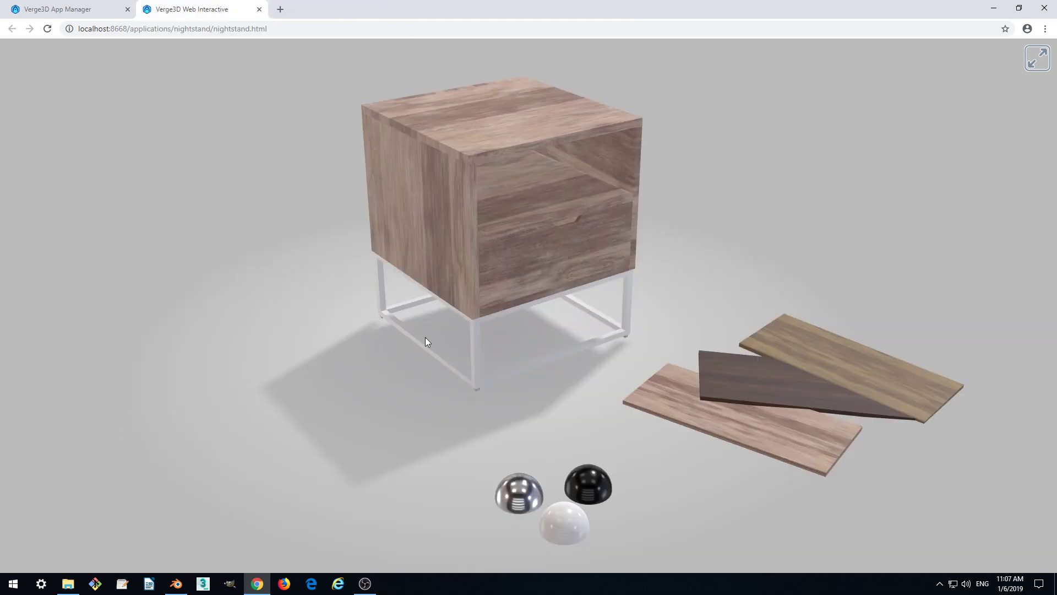
Step: Examine how far the camera can zoom and orbit around the nightstand in the web application, including below the floor
left_click_drag(448, 279, 498, 304)
scroll(538, 297, "up", 5)
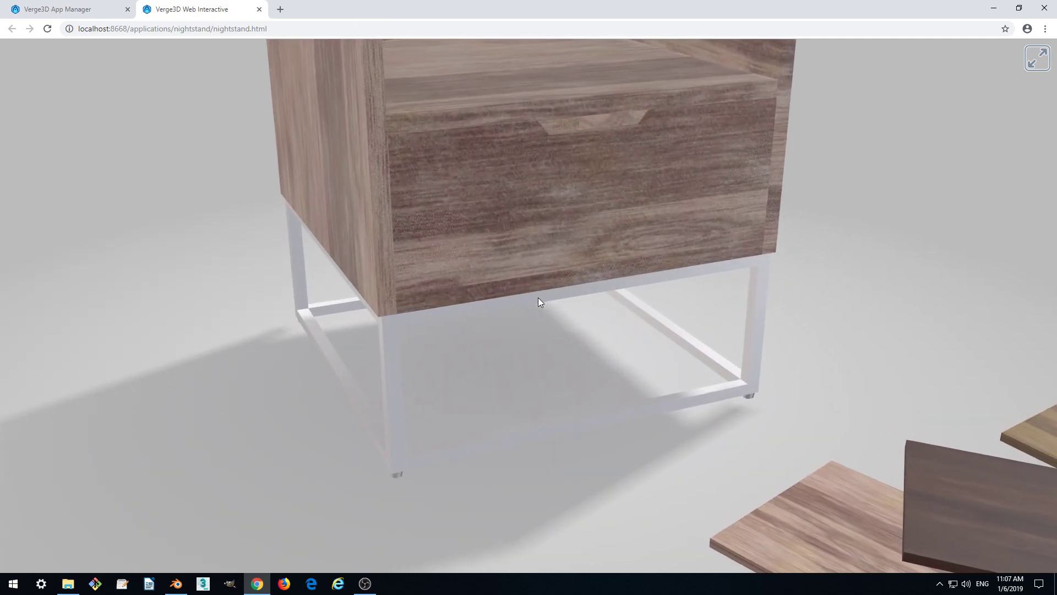
scroll(538, 299, "down", 10)
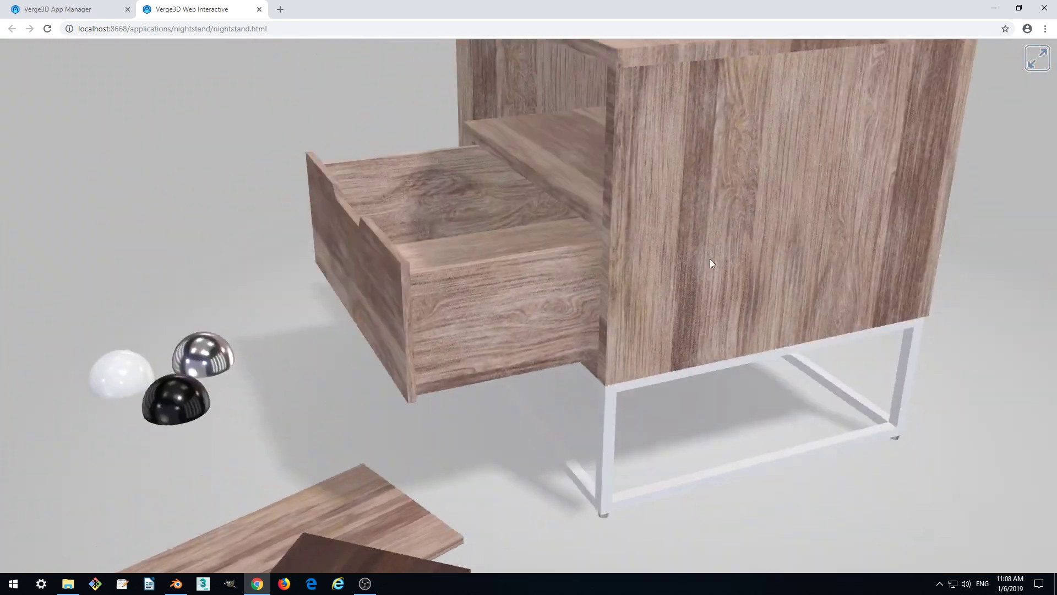
scroll(712, 263, "down", 5)
left_click_drag(652, 277, 819, 298)
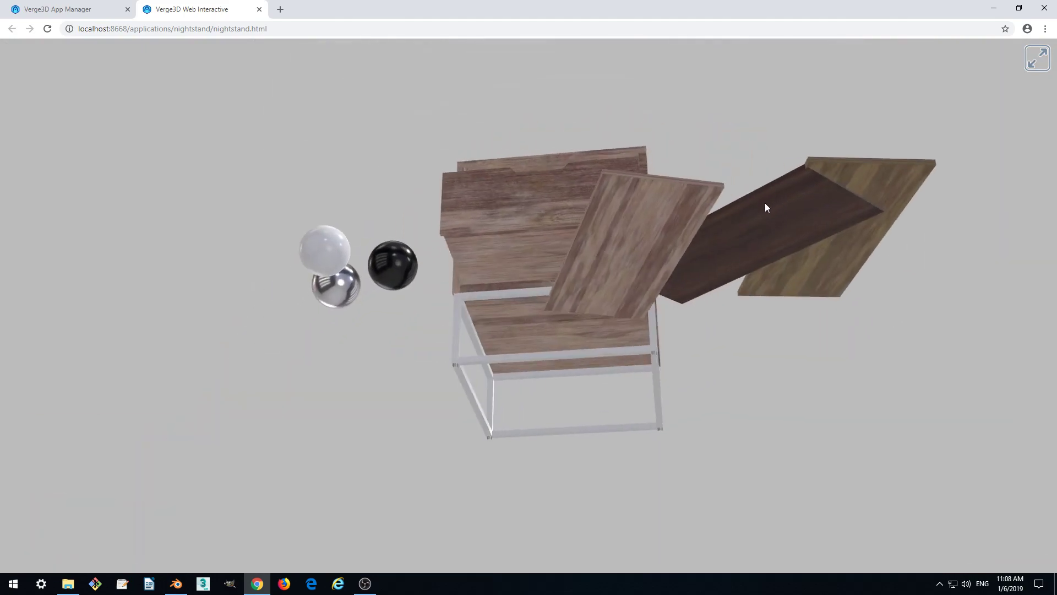
scroll(649, 344, "down", 3)
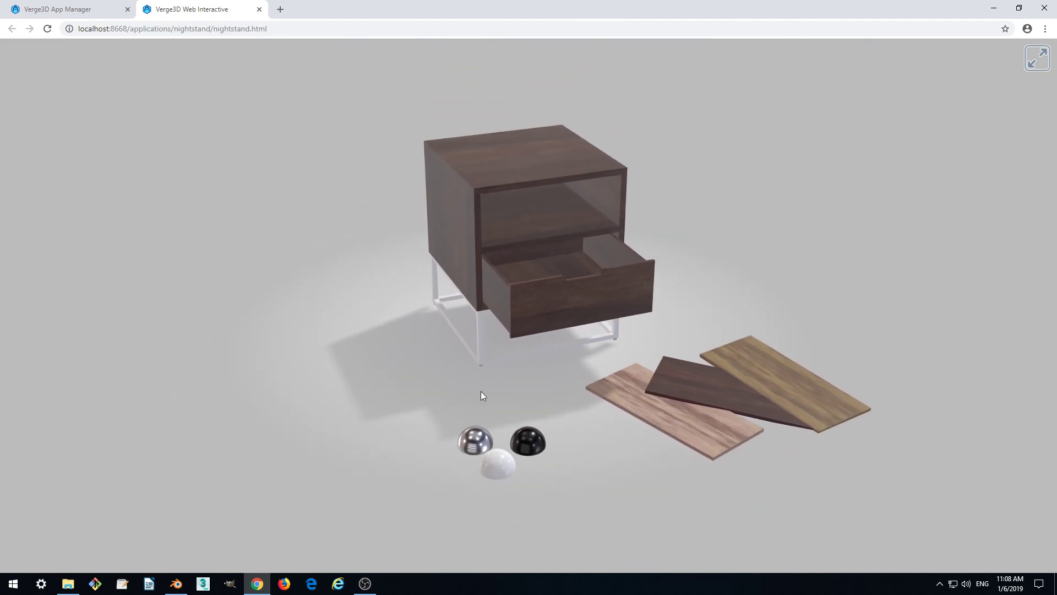
Step: Switch to Blender and set the Camera's Verge3D orbit distance limits to a minimum of 2 and a maximum of 5
left_click(176, 583)
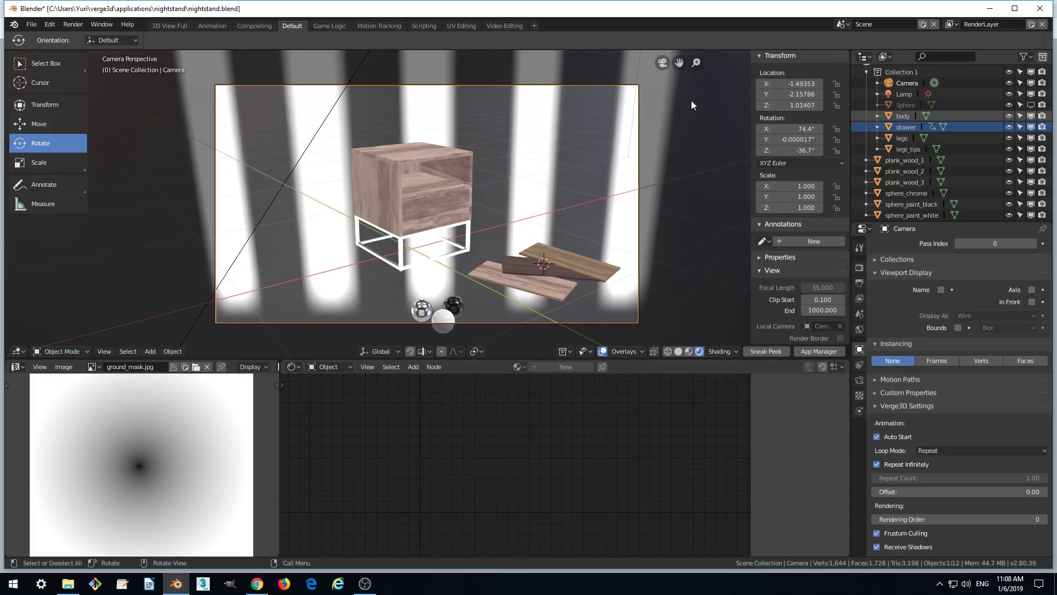
left_click(910, 85)
key("KP_0")
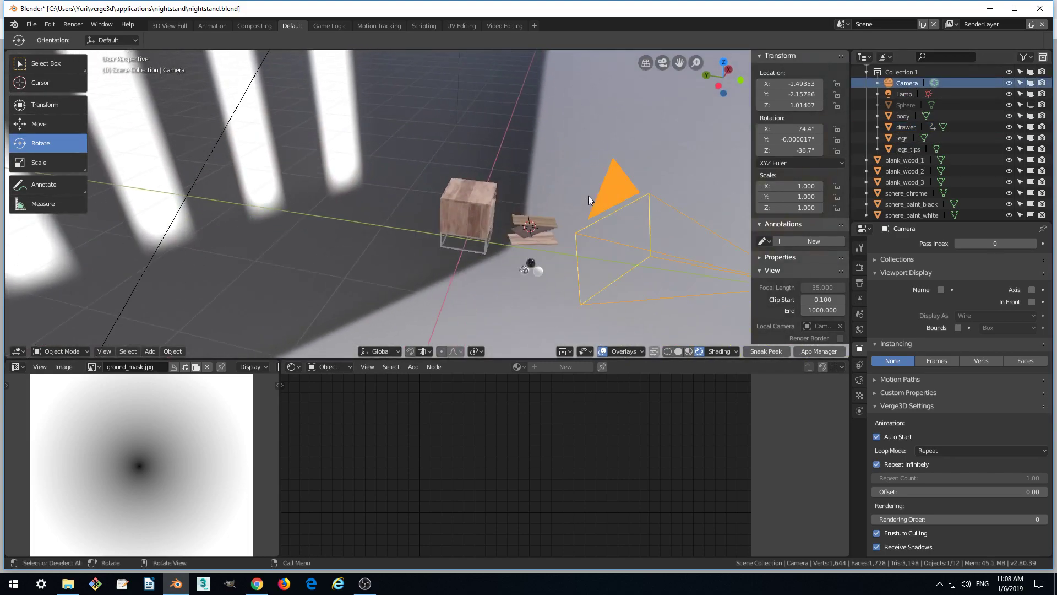
scroll(584, 234, "down", 1)
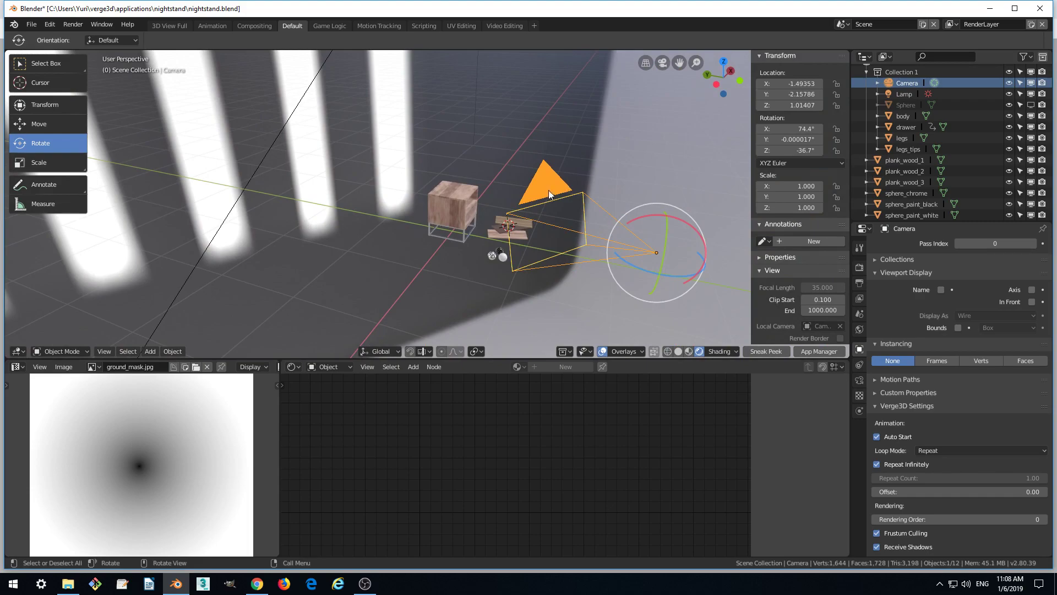
left_click(860, 380)
scroll(893, 394, "down", 12)
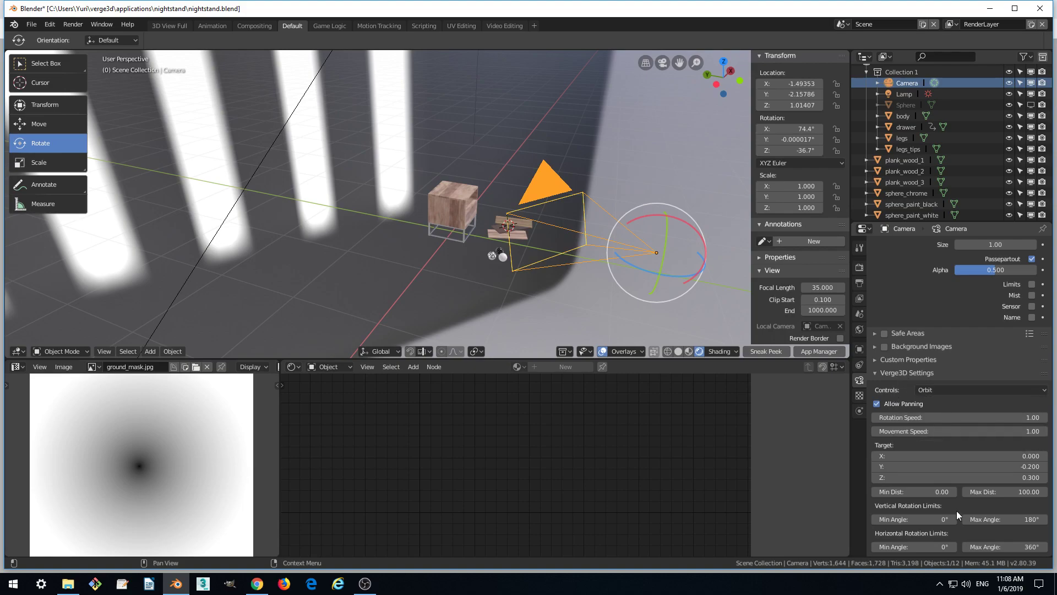
left_click(921, 491)
type("2")
key("Return")
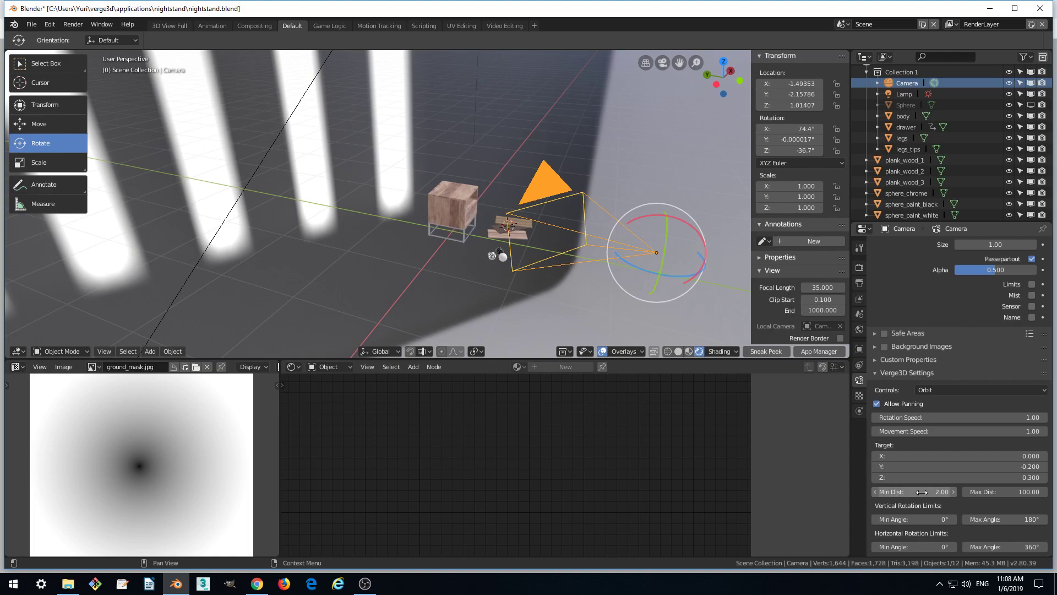
left_click(1005, 492)
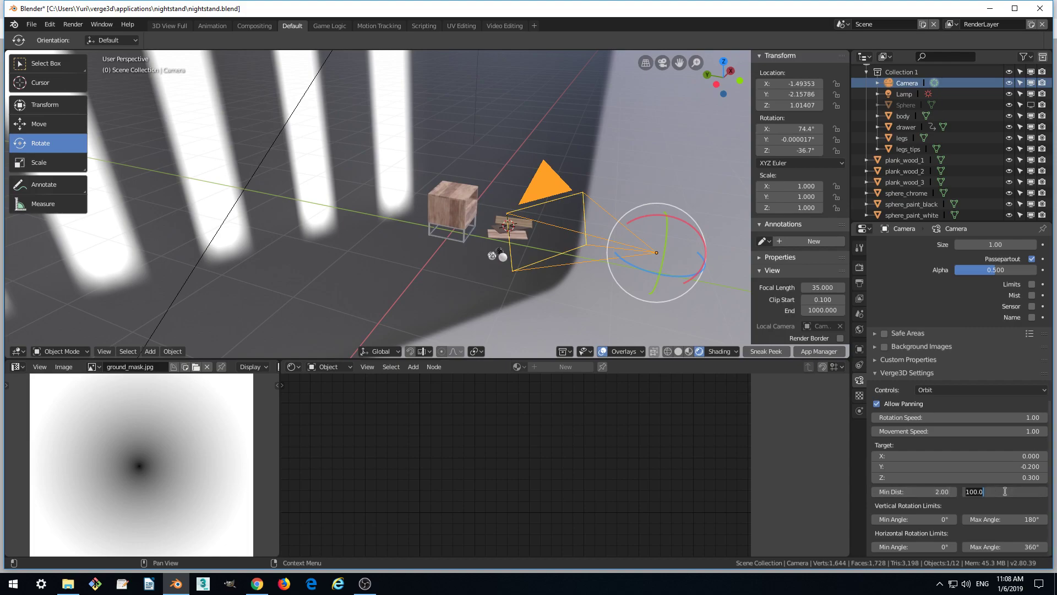
type("5")
key("Return")
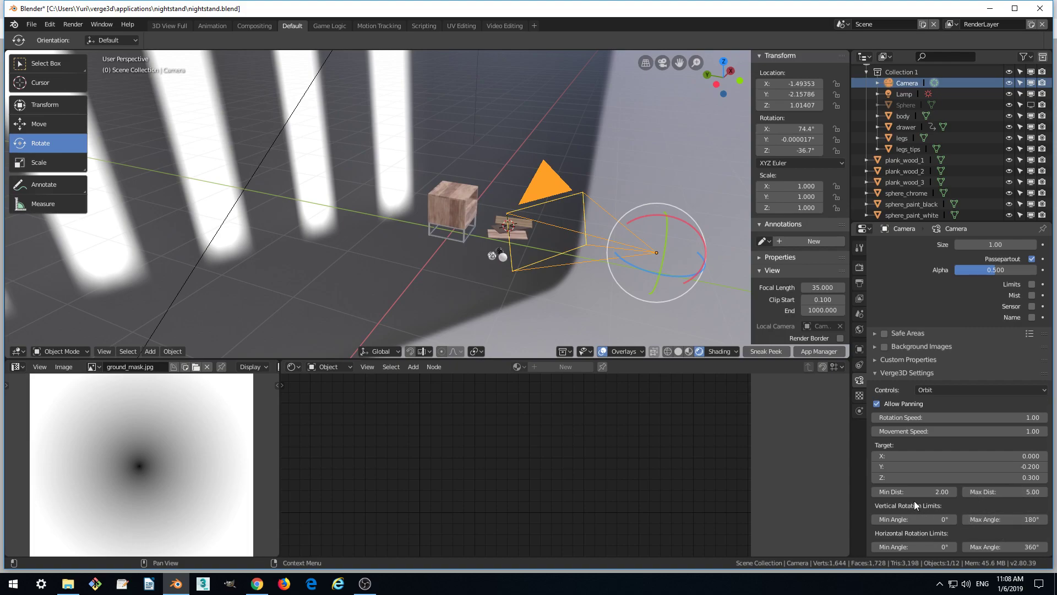
Step: Set the maximum angle of the Camera's vertical rotation limits to 85°
left_click(1011, 521)
left_click(1011, 521)
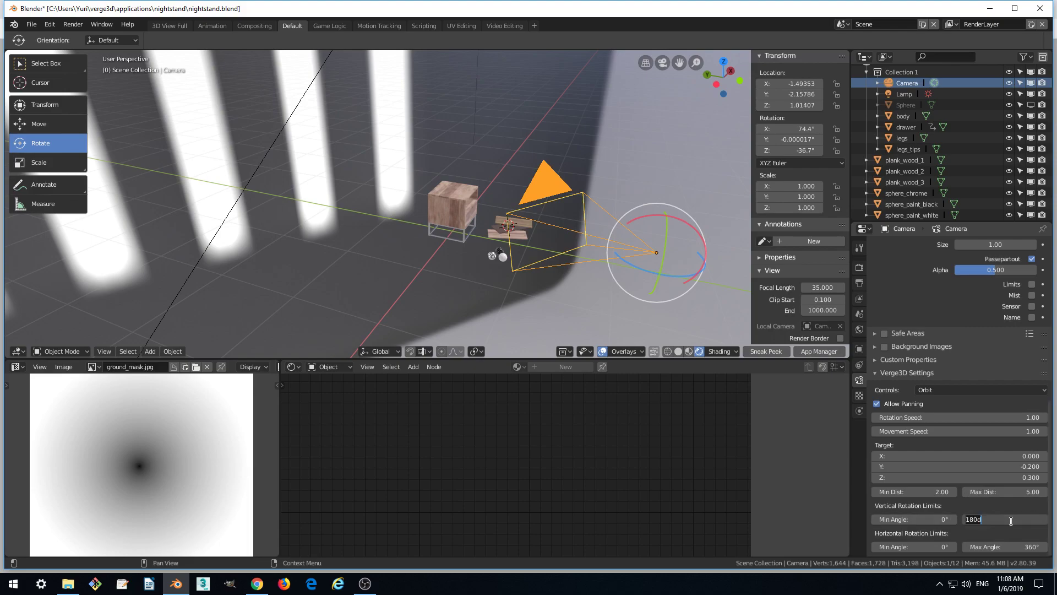
type("85")
key("Return")
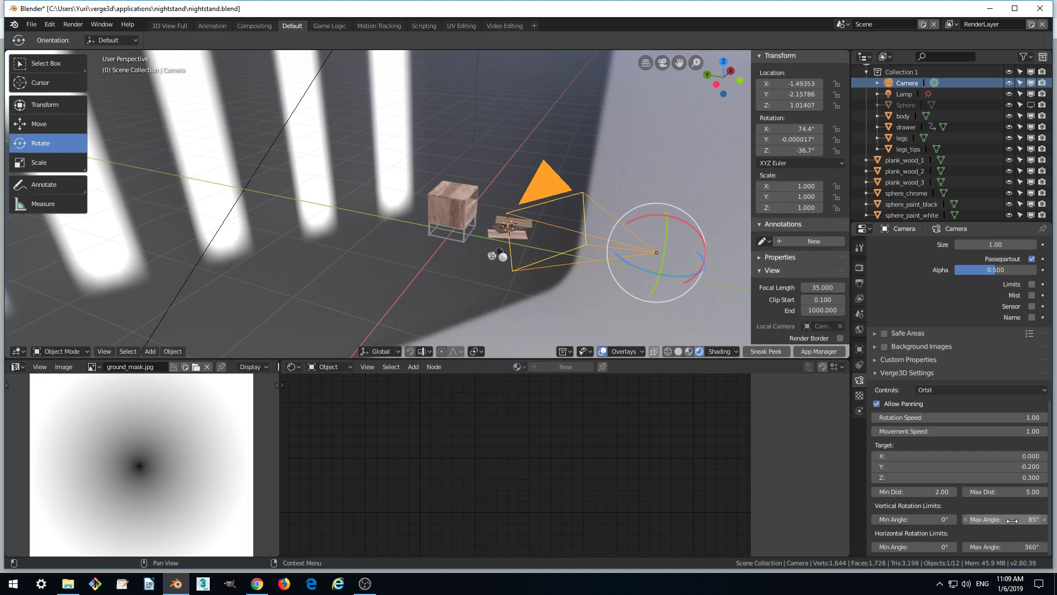
Step: Launch a Sneak Peek preview and examine the zoom range and vertical orbit limits around the nightstand
left_click(763, 352)
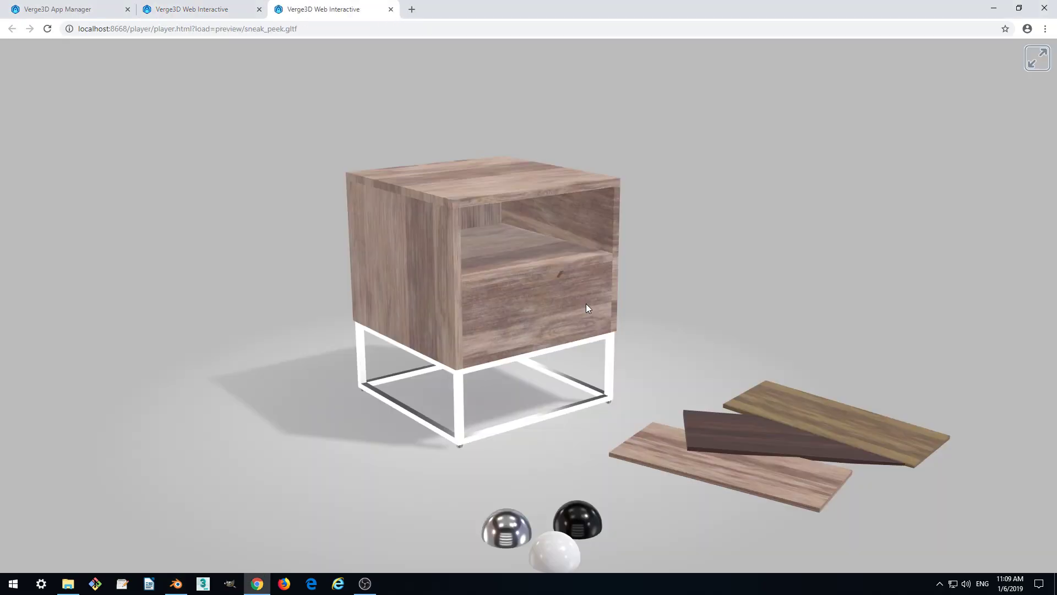
scroll(586, 307, "up", 1)
scroll(590, 306, "down", 5)
scroll(592, 312, "up", 8)
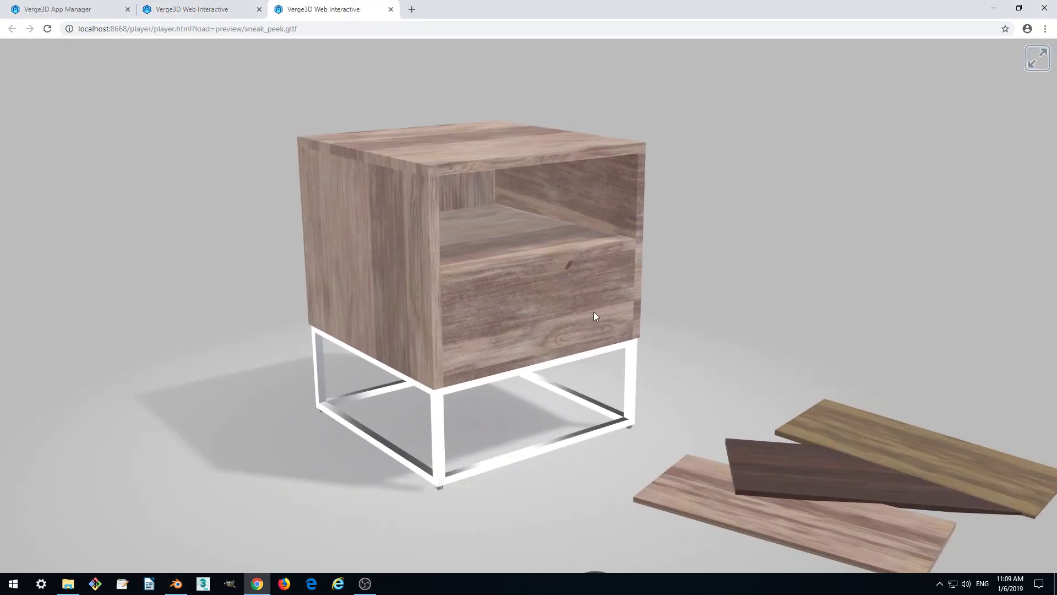
scroll(593, 312, "down", 5)
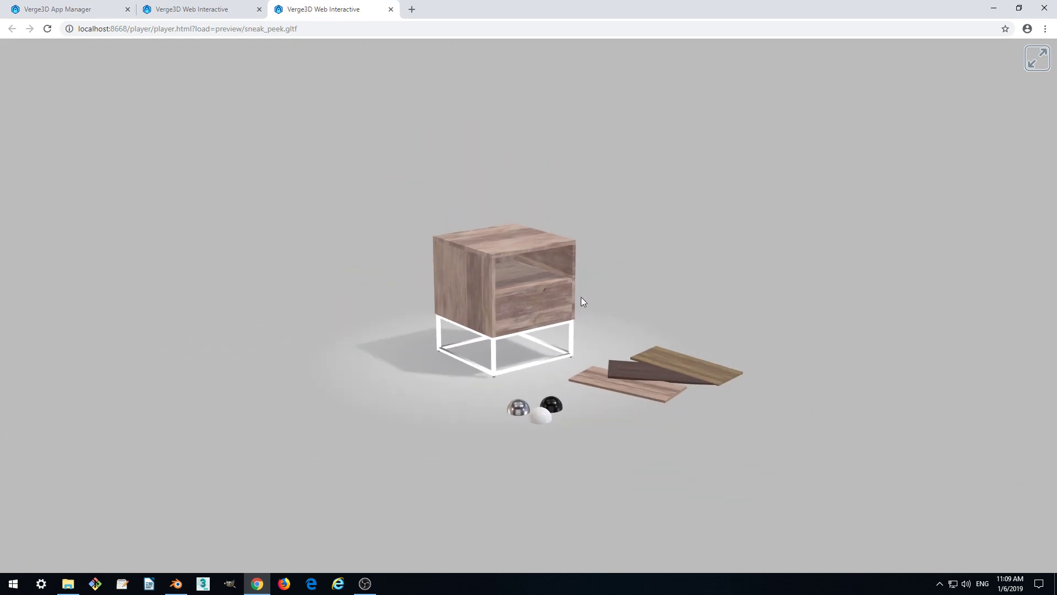
left_click_drag(582, 297, 503, 307)
left_click_drag(547, 247, 615, 339)
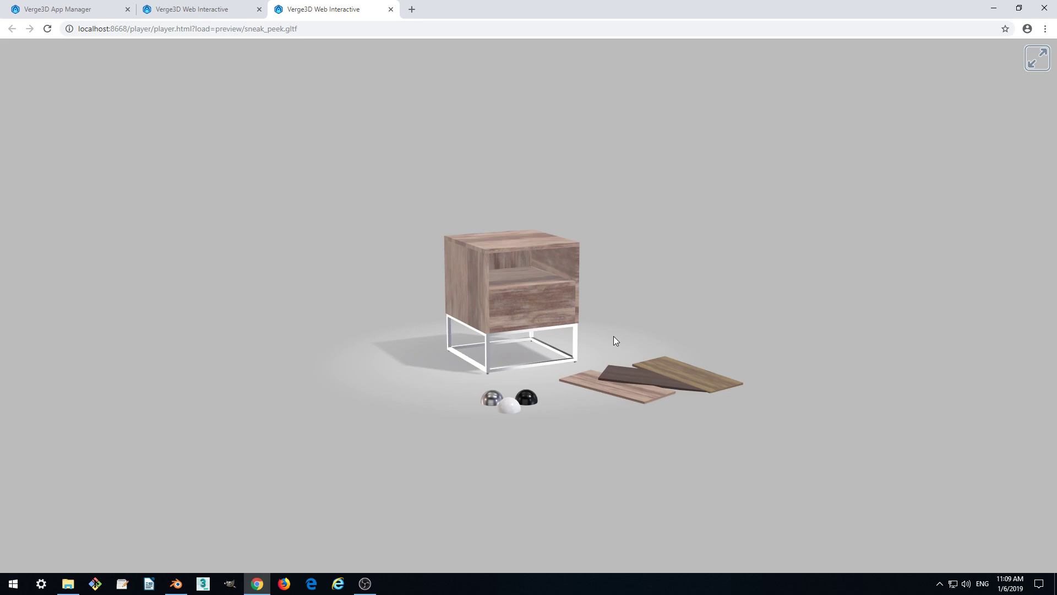
scroll(422, 271, "up", 5)
left_click_drag(441, 238, 615, 264)
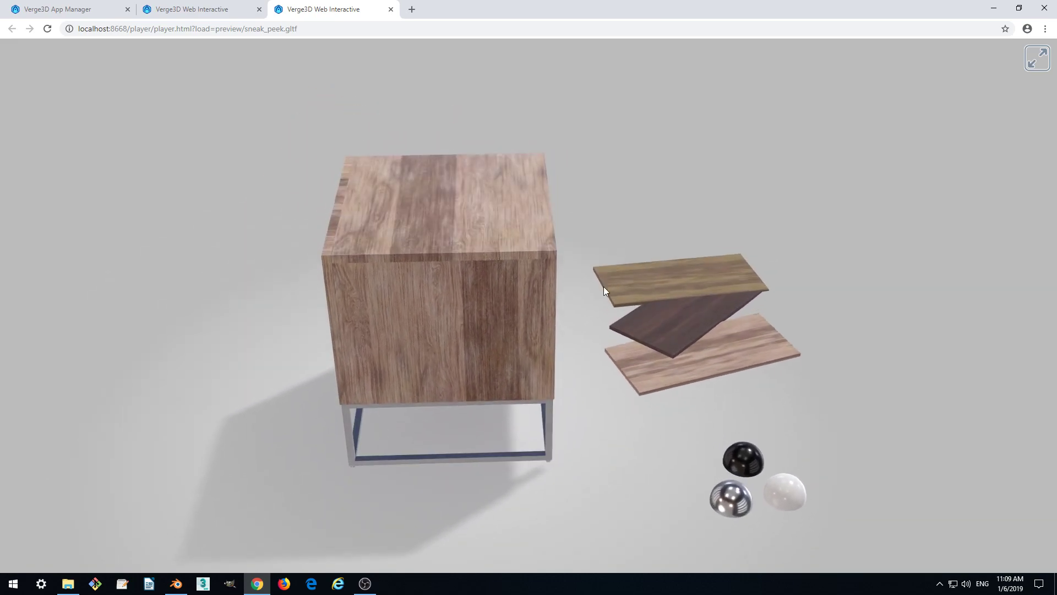
left_click_drag(607, 280, 486, 291)
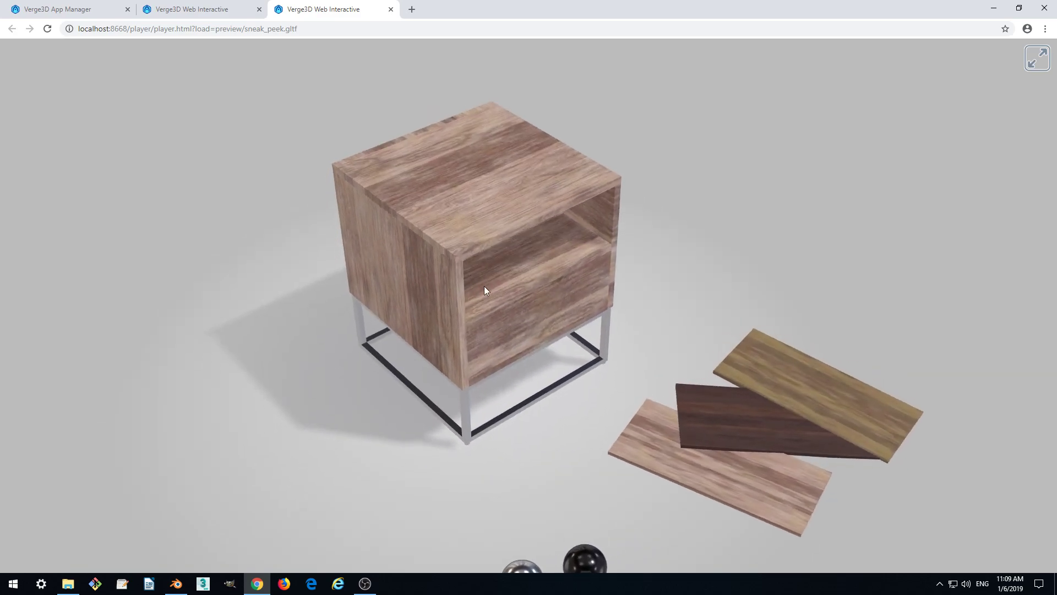
Step: Switch to Blender, select the nightstand body and set the anisotropic filtering ratio of its wood_original texture node to 8x
left_click(176, 584)
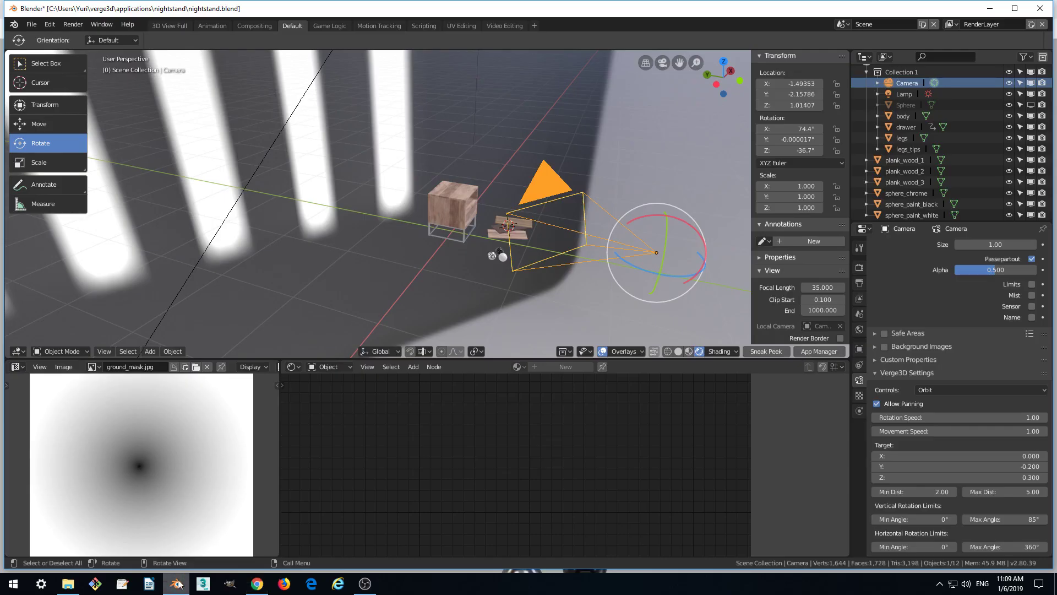
left_click(454, 189)
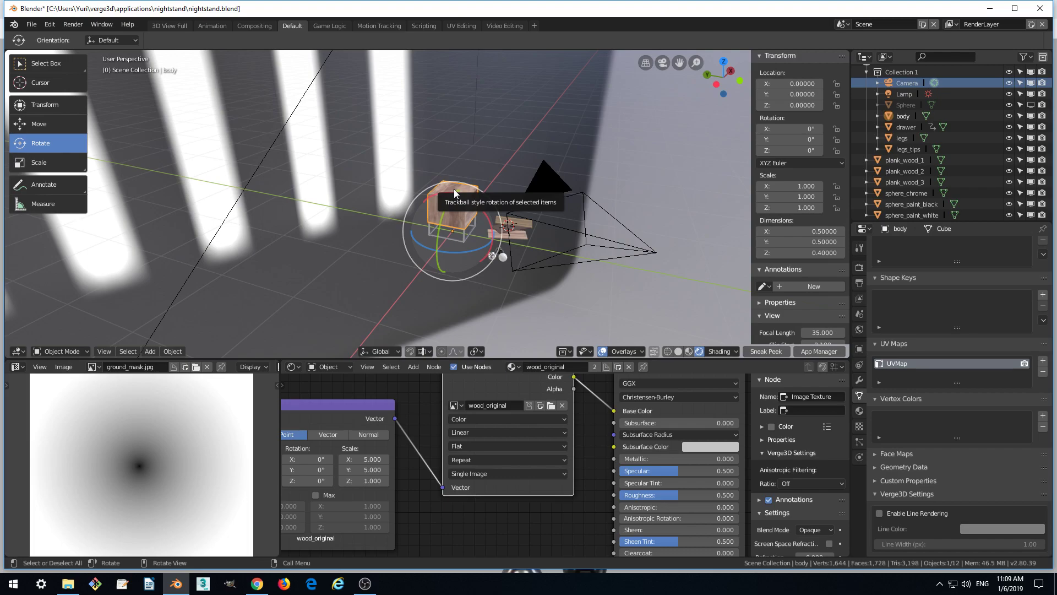
mouse_move(454, 190)
left_mouse_down()
mouse_move(454, 199)
mouse_move(434, 189)
left_mouse_up()
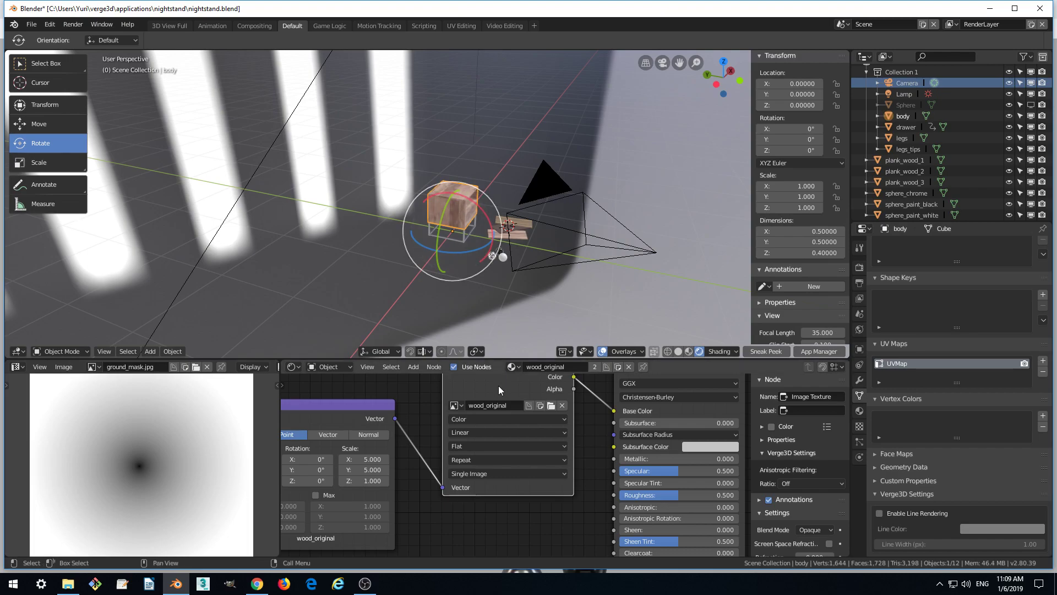
middle_click_drag(523, 452, 523, 482)
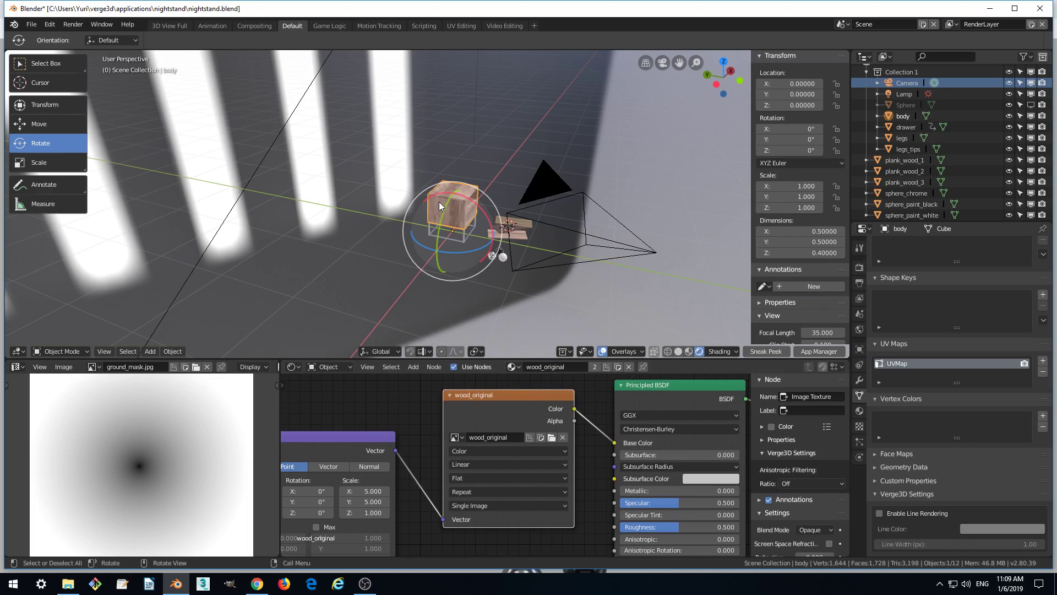
key("ctrl+z")
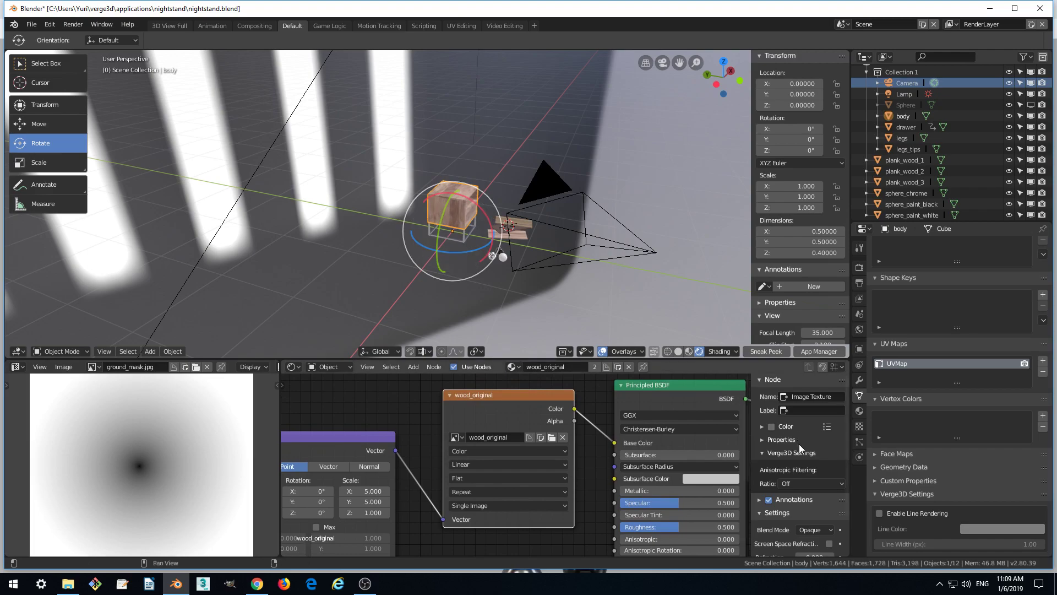
scroll(808, 421, "down", 3)
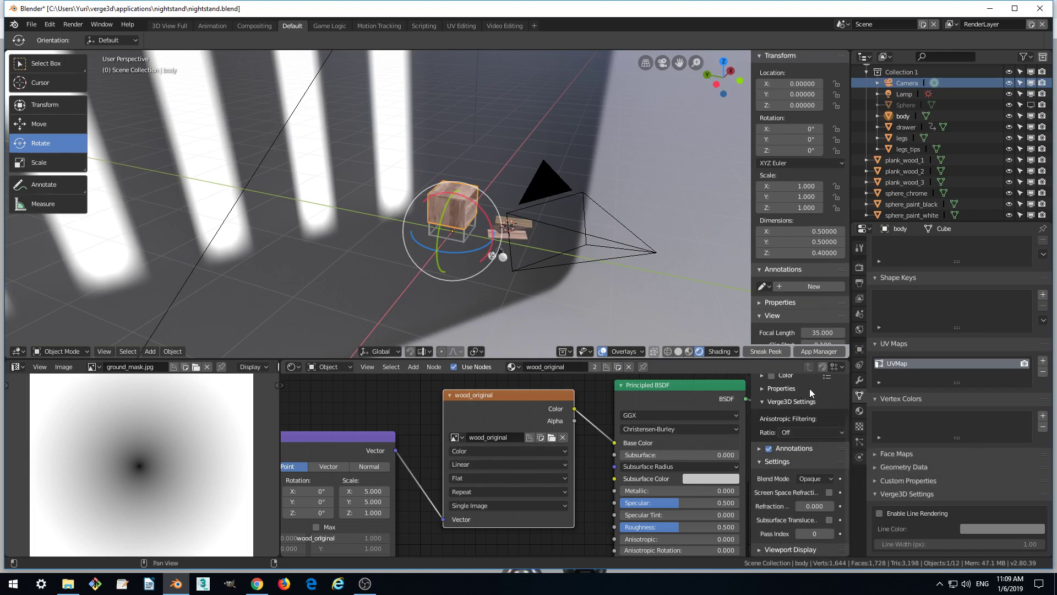
scroll(805, 435, "up", 3)
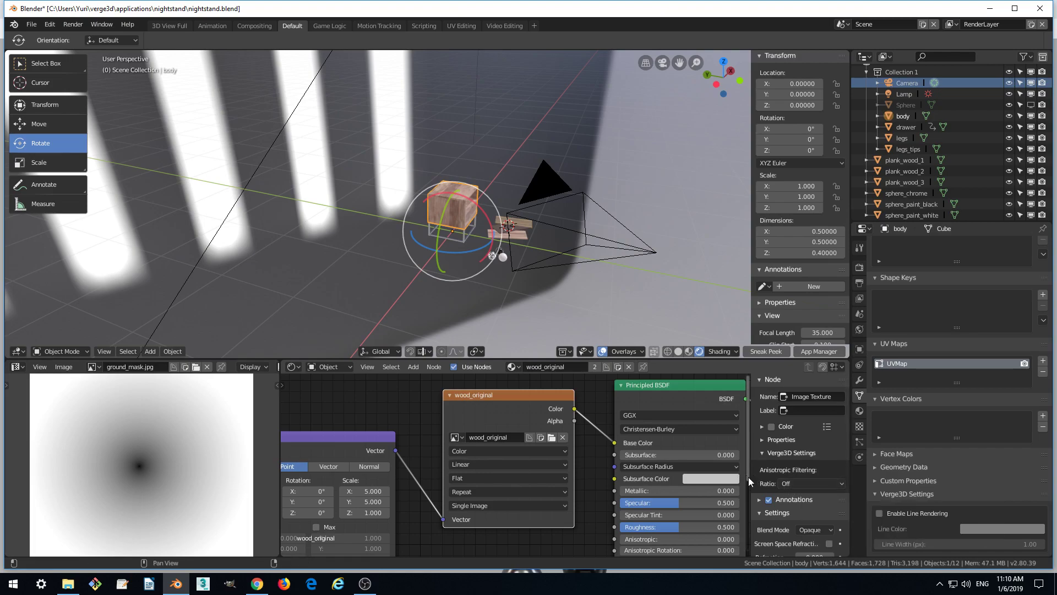
left_click_drag(748, 476, 715, 478)
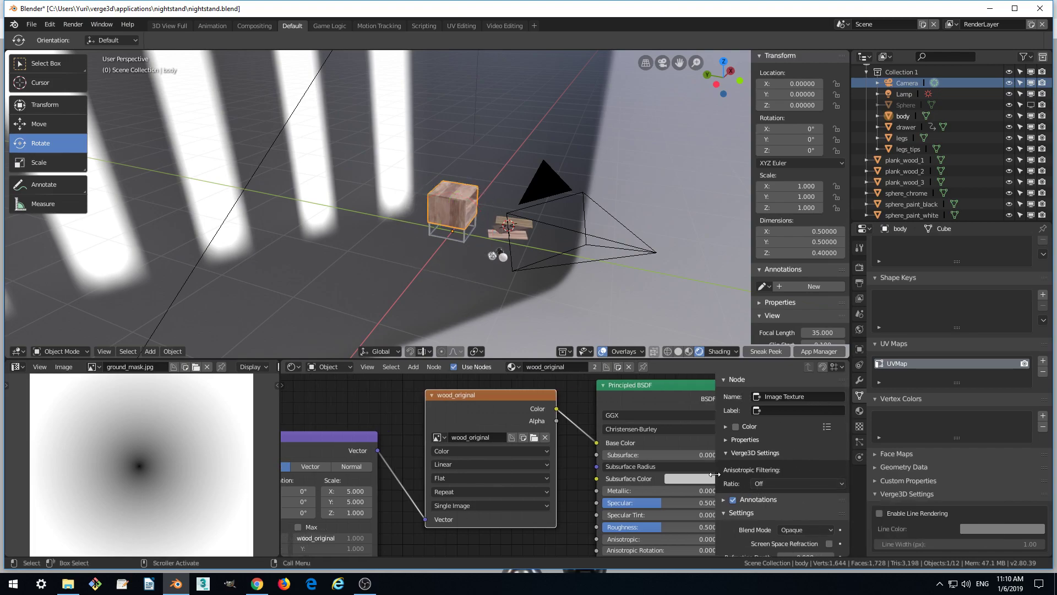
left_click(777, 483)
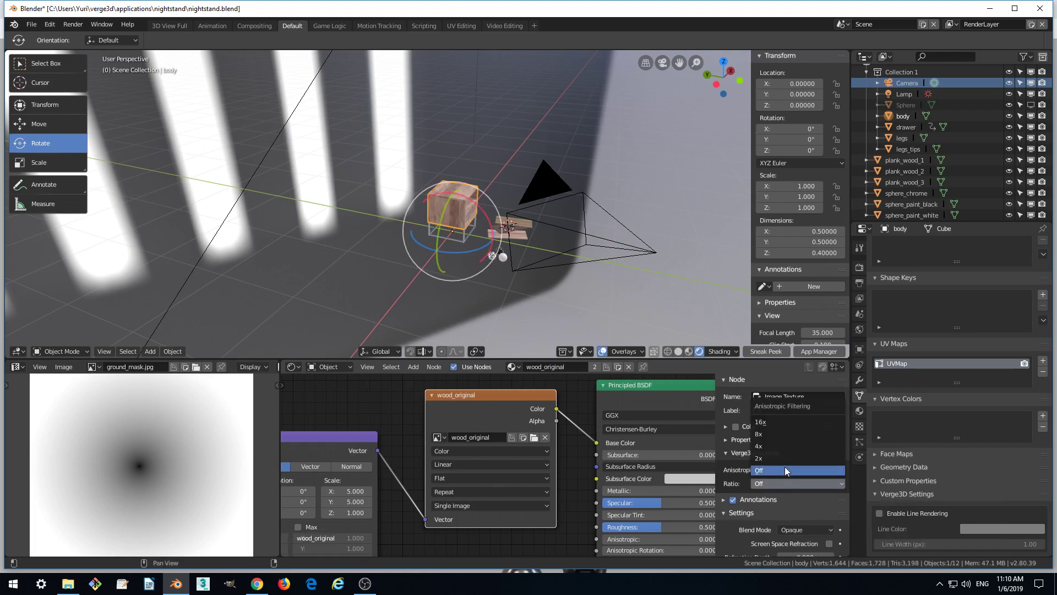
left_click(762, 433)
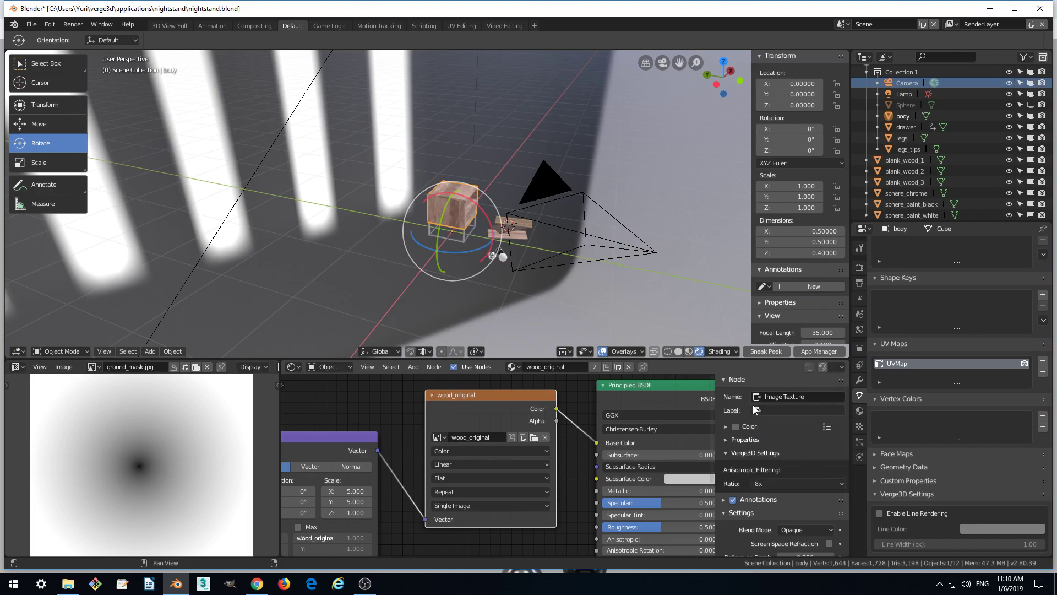
Step: Launch a new Sneak Peek preview and compare the wood texture's sharpness with the earlier preview
left_click(769, 350)
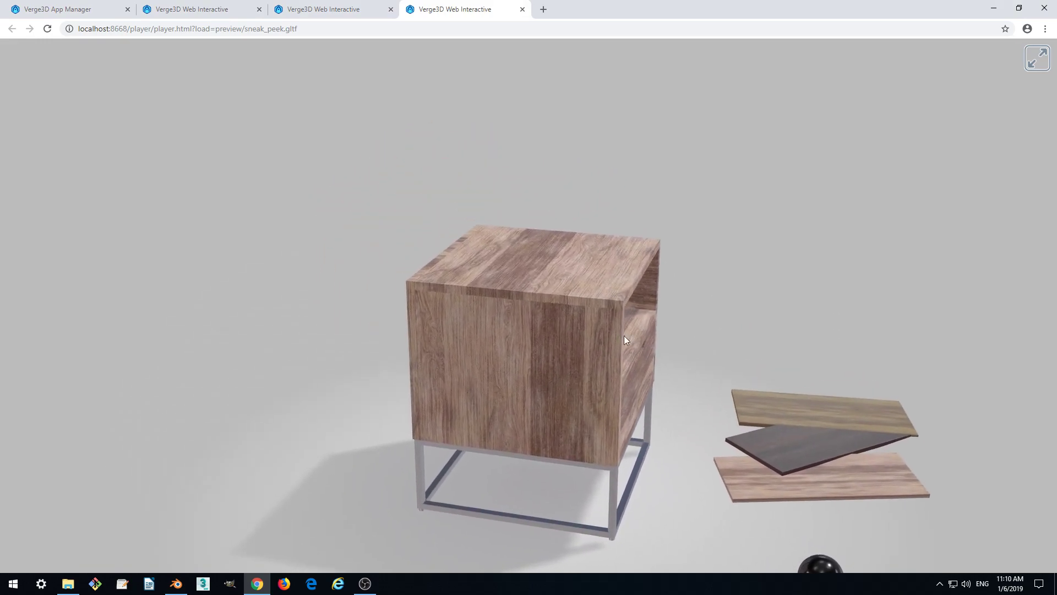
mouse_move(619, 340)
left_mouse_down()
mouse_move(602, 378)
mouse_move(617, 339)
left_mouse_up()
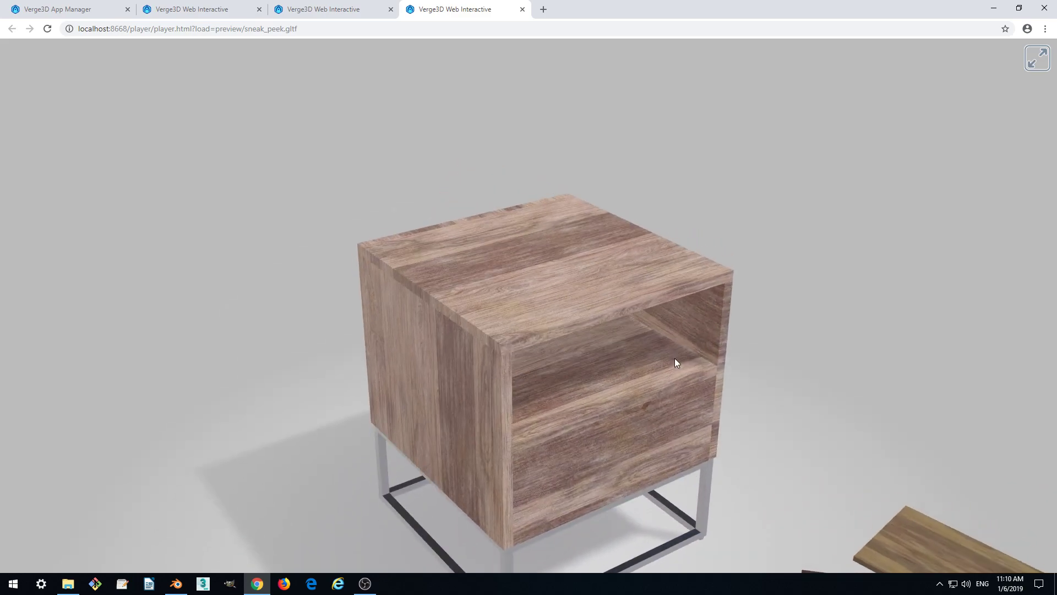
left_click(307, 4)
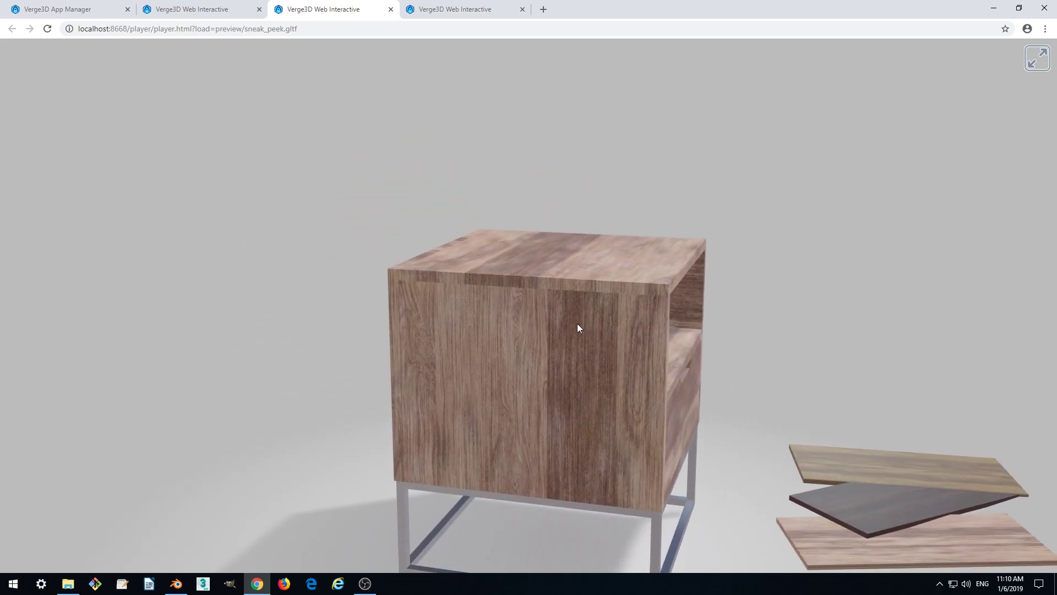
left_click(427, 11)
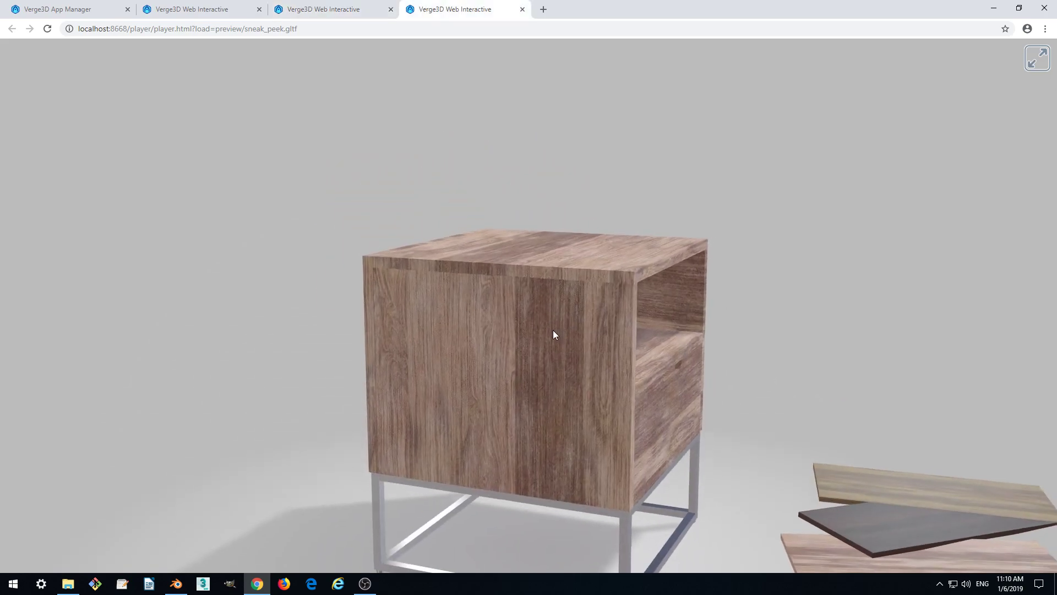
left_click(328, 7)
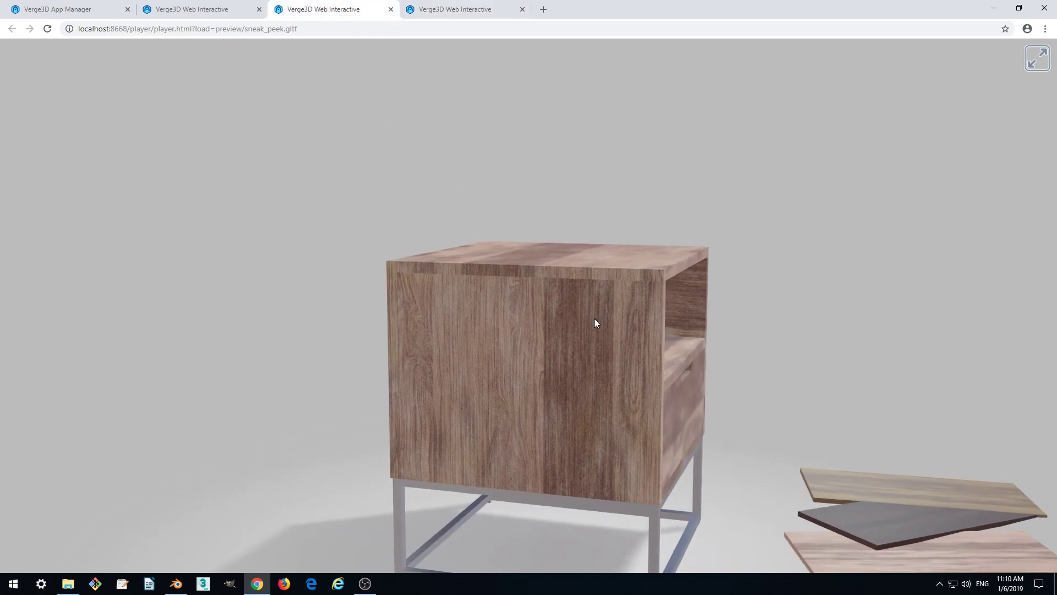
left_click(420, 11)
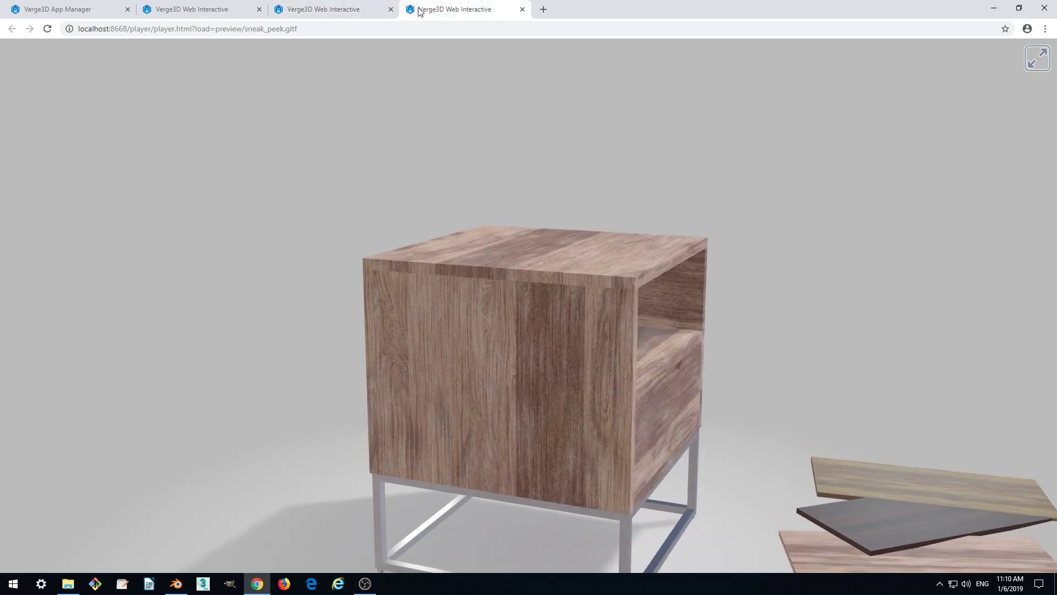
left_click(312, 8)
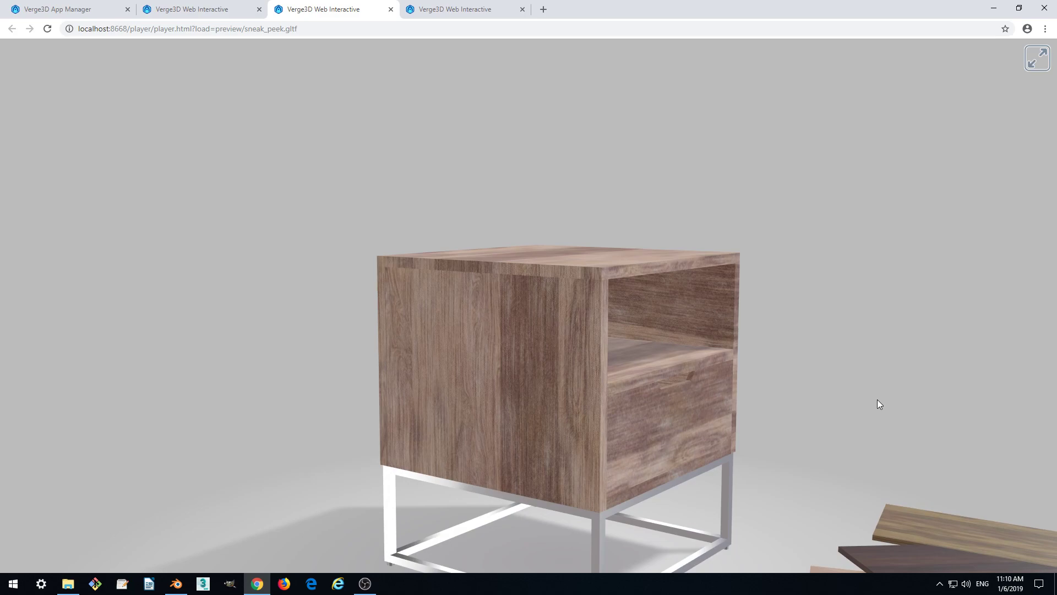
Step: Close both Sneak Peek previews and the running nightstand application, leaving only the App Manager open
left_click(391, 10)
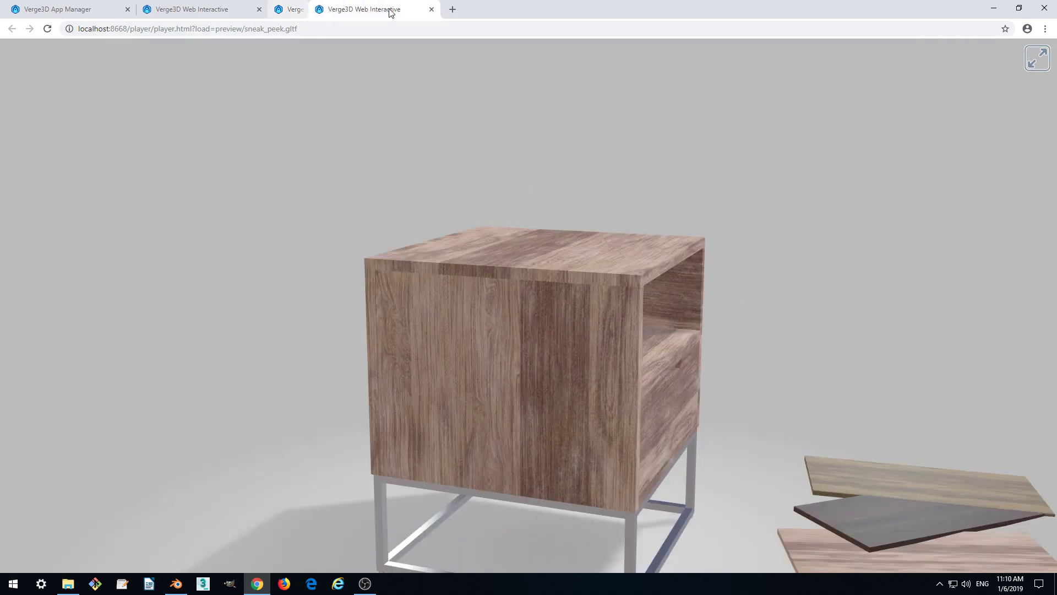
left_click(391, 10)
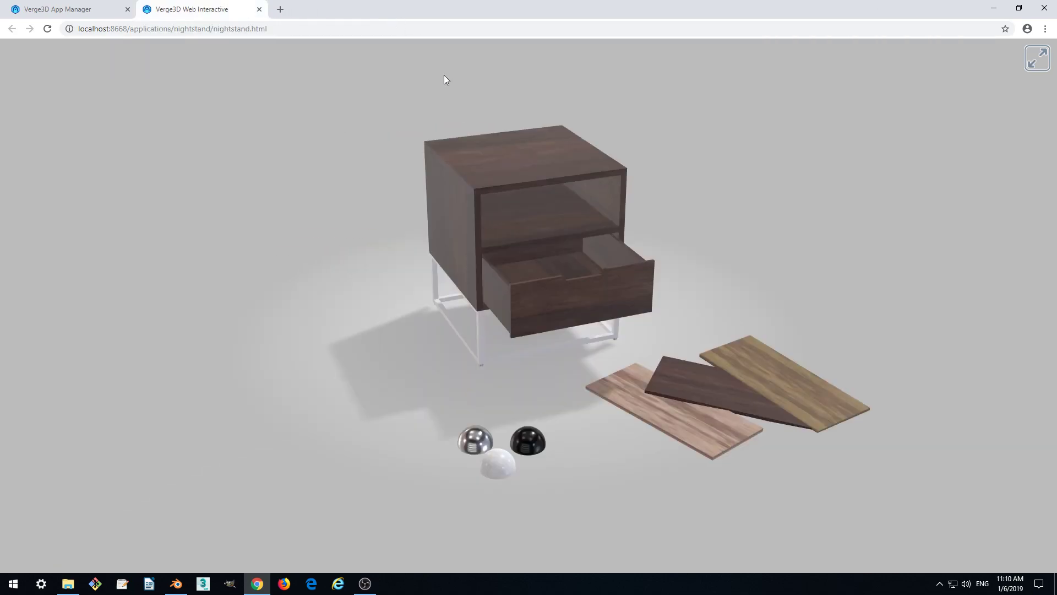
left_click(258, 10)
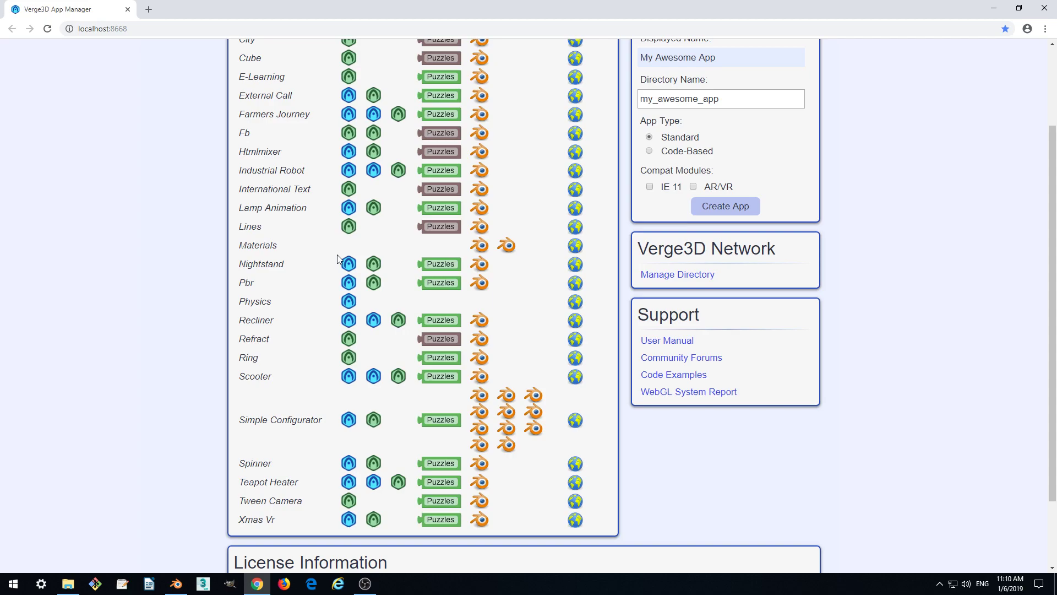
Step: Open the Nightstand application's Puzzles editor from the Verge3D App Manager in the browser
left_click(176, 583)
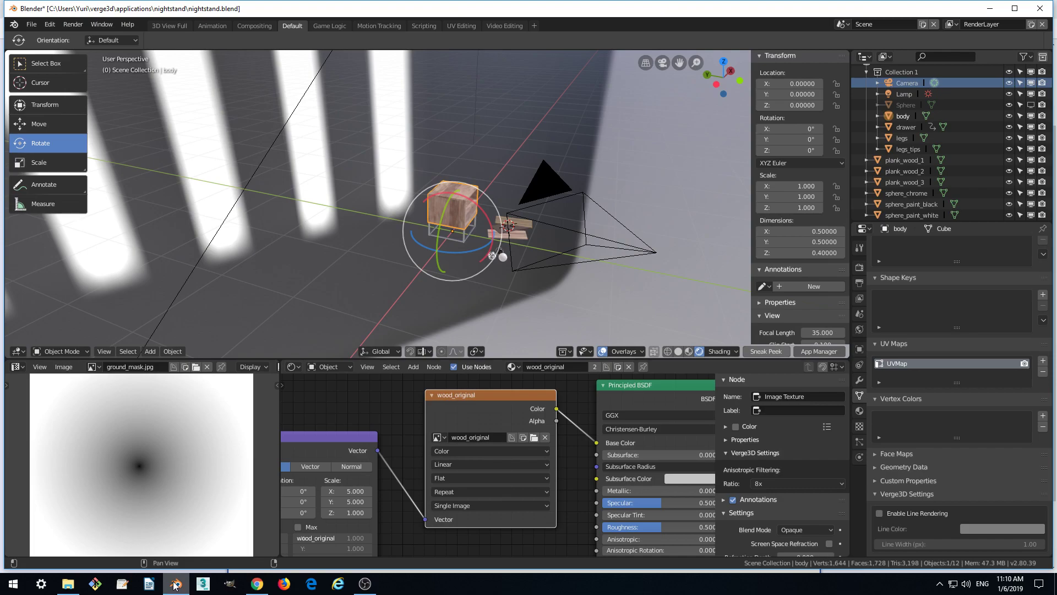
left_click(258, 584)
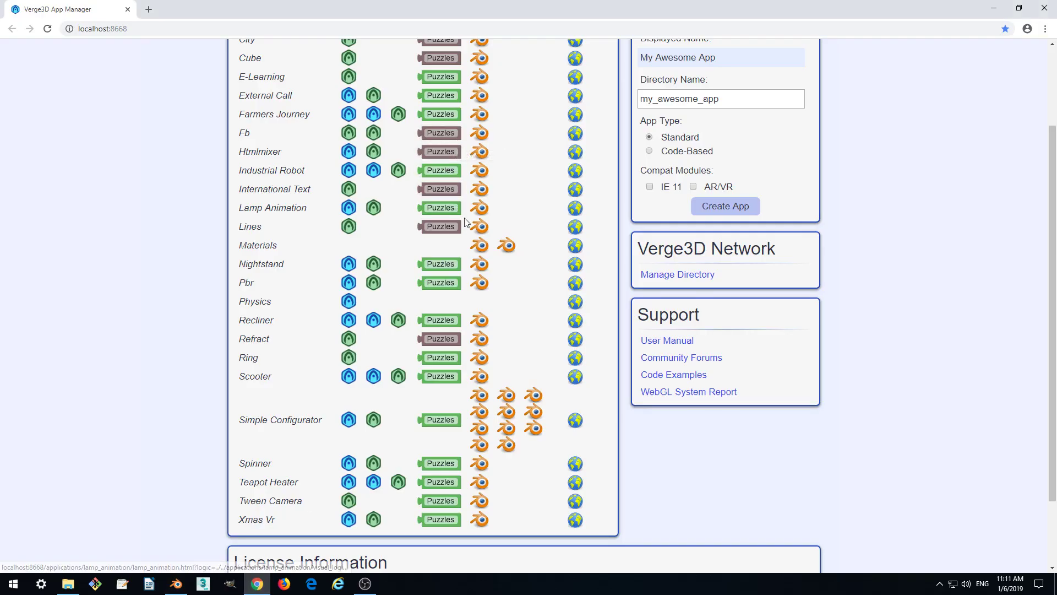
scroll(464, 221, "up", 1)
scroll(462, 242, "down", 2)
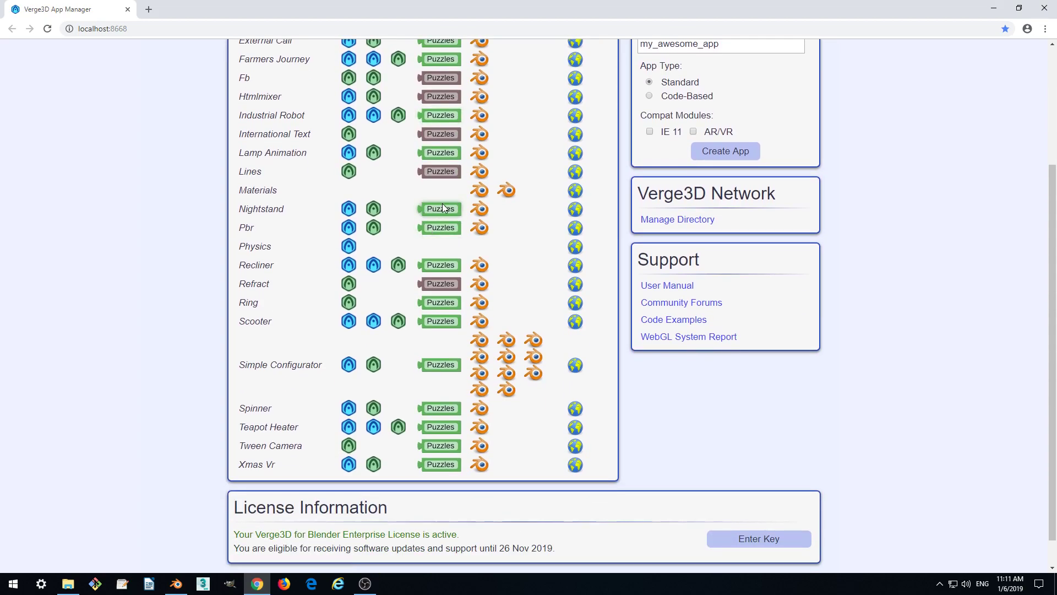
left_click(444, 209)
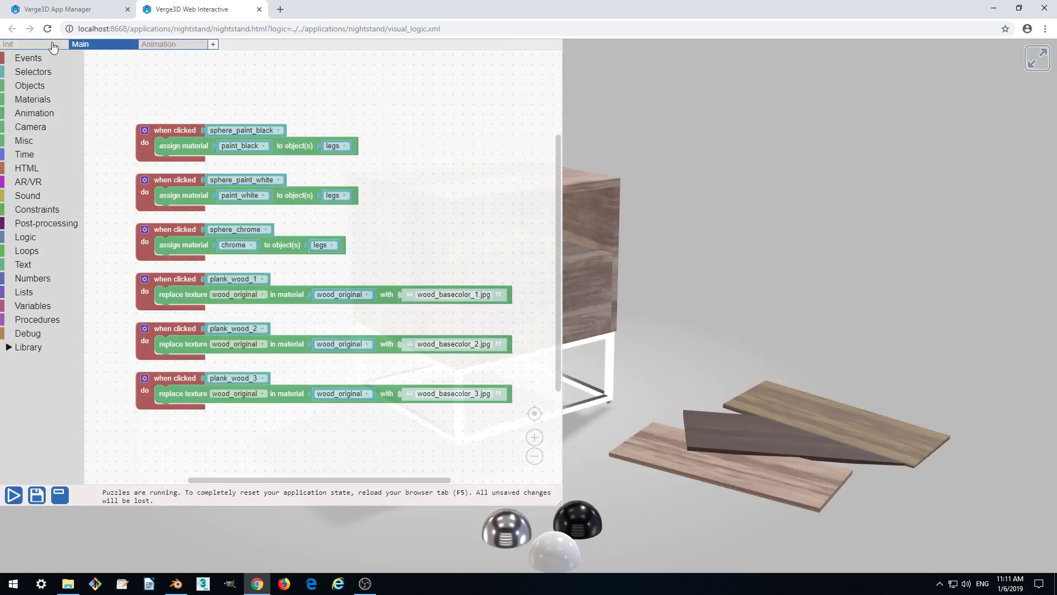
Step: Add a "configure application" initialization puzzle to the Init workspace
left_click(48, 49)
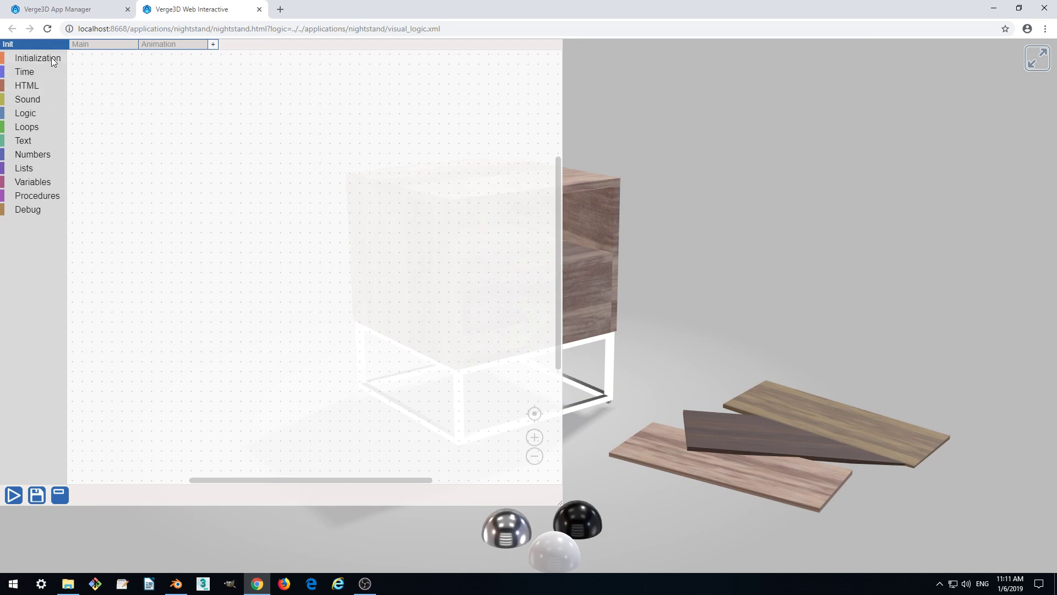
left_click(37, 58)
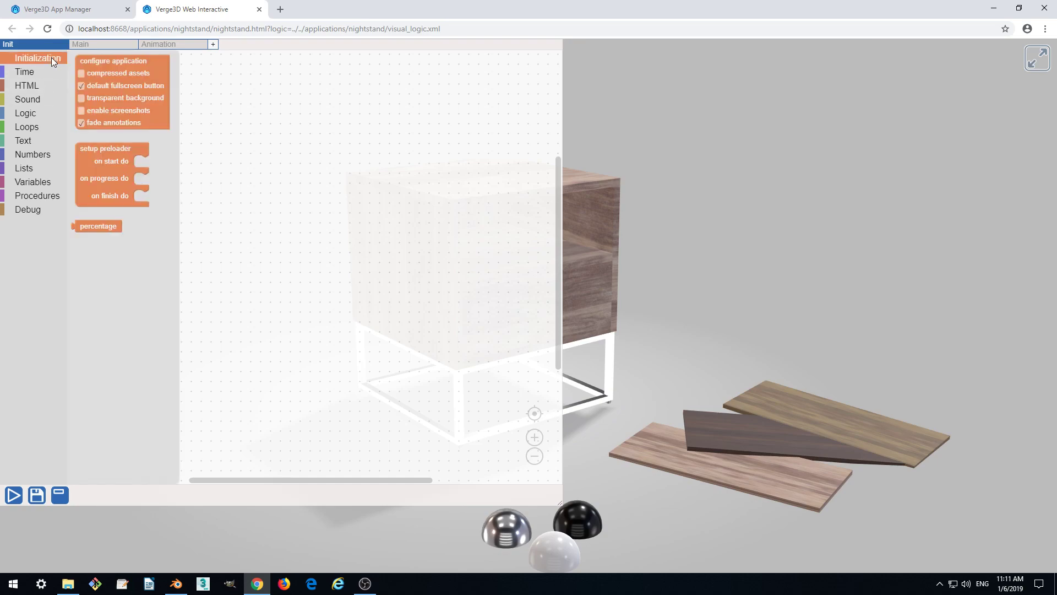
left_click(103, 75)
left_click_drag(117, 79, 291, 137)
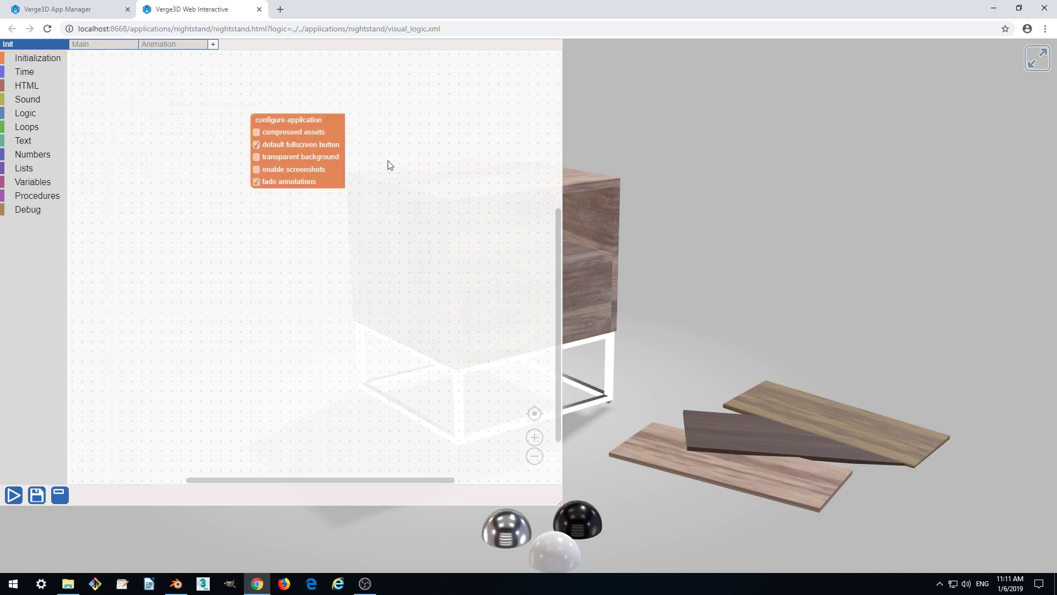
Step: Enable compressed assets in the "configure application" puzzle and save the puzzles
scroll(388, 172, "up", 1)
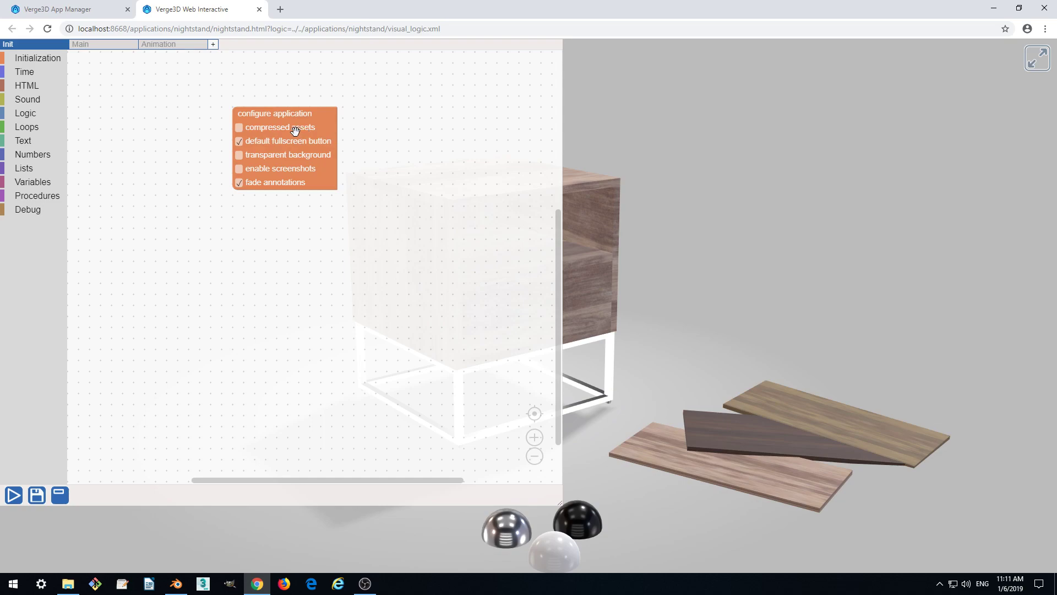
left_click(239, 128)
left_click(37, 495)
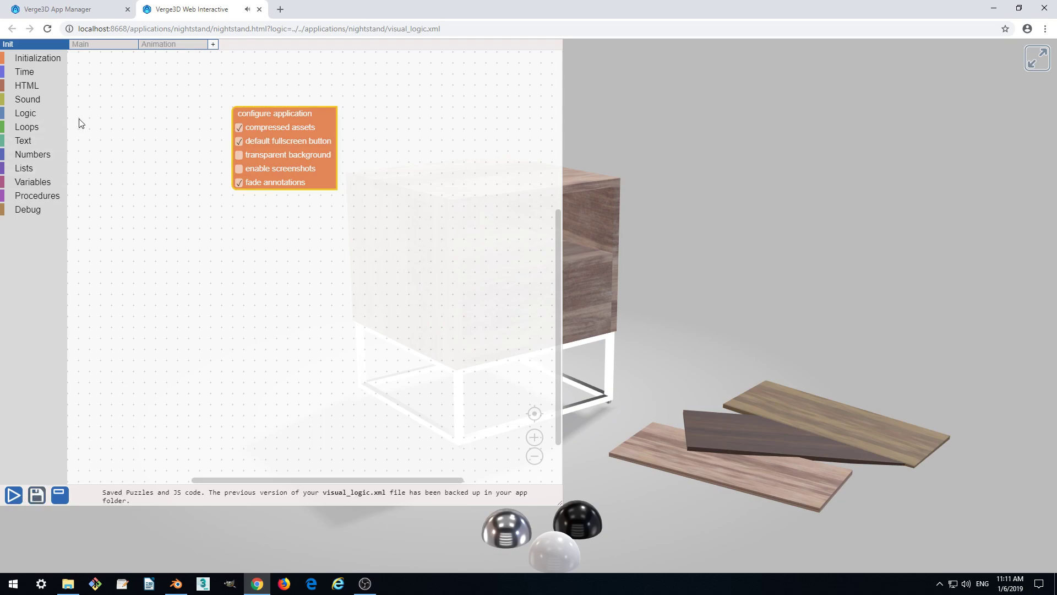
Step: Reload the application and shrink the Puzzles editor to review the compressed assets setting in the Init workspace
left_click(48, 29)
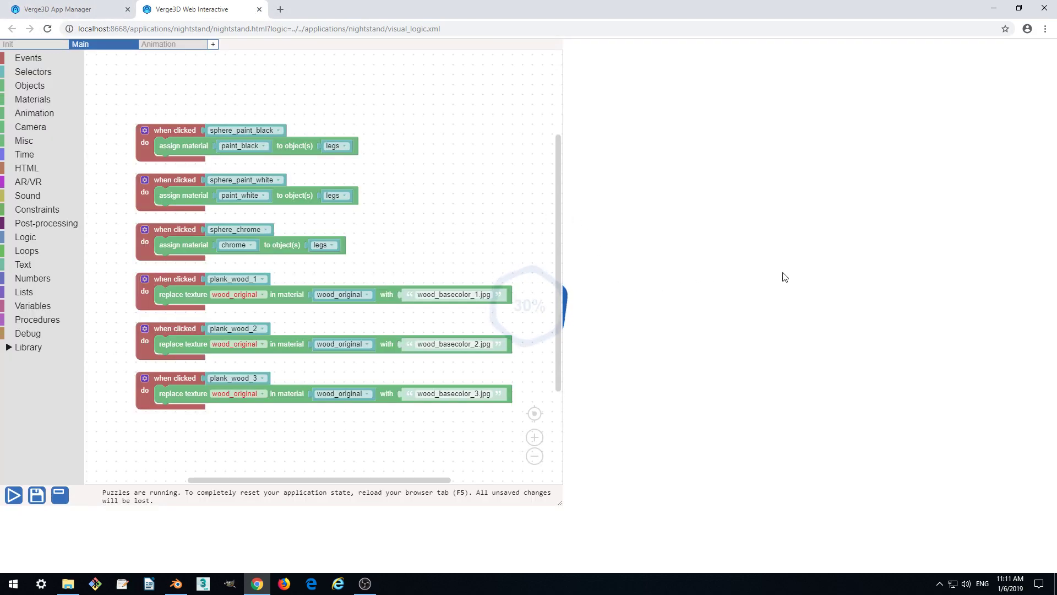
right_click(795, 273)
left_click(554, 505)
left_click_drag(553, 501, 438, 453)
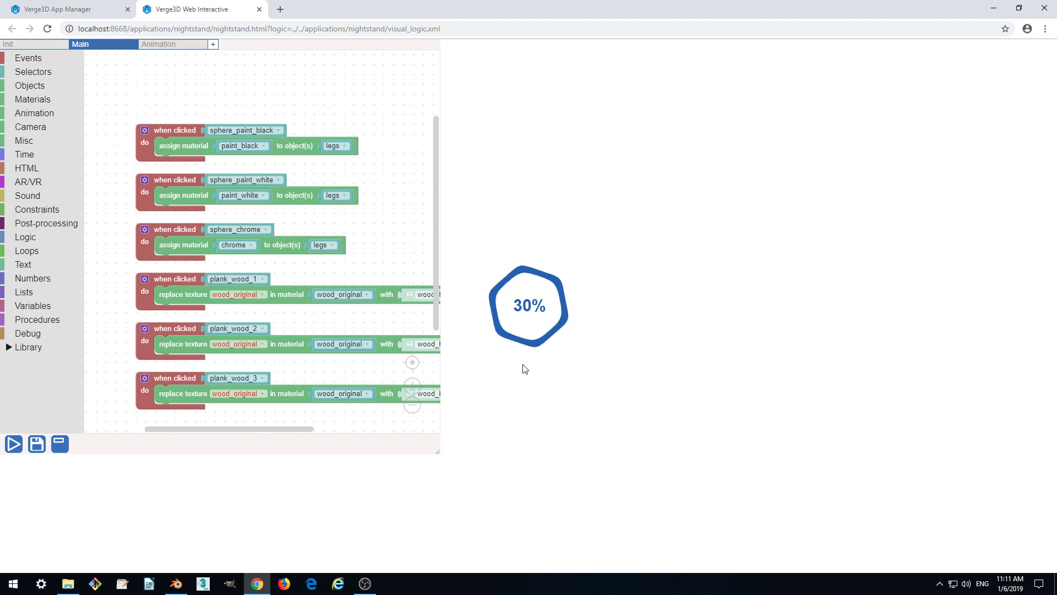
left_click(43, 44)
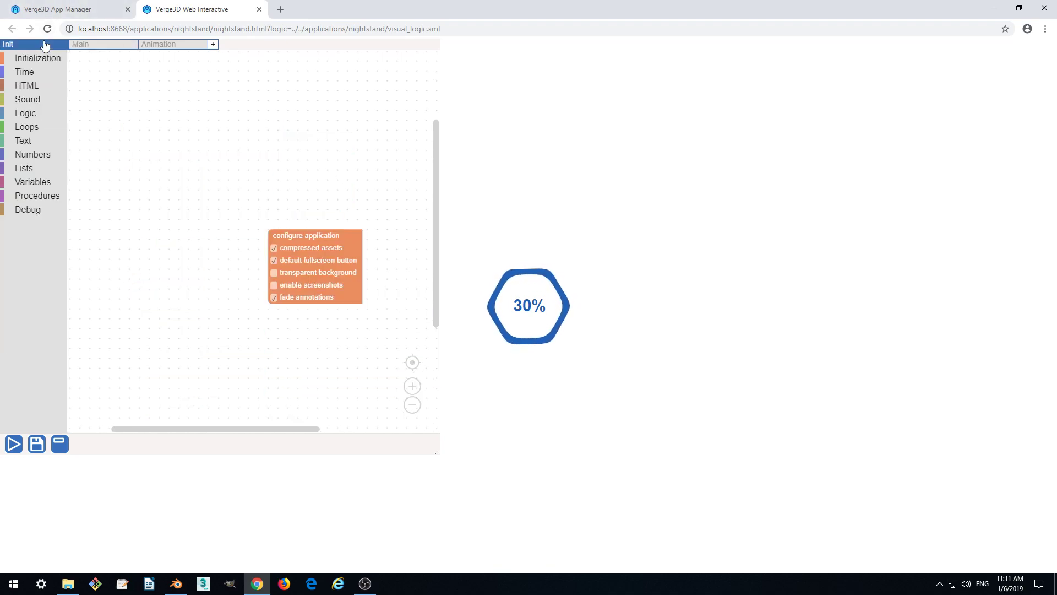
left_click(337, 247)
scroll(302, 236, "up", 1)
left_click(376, 224)
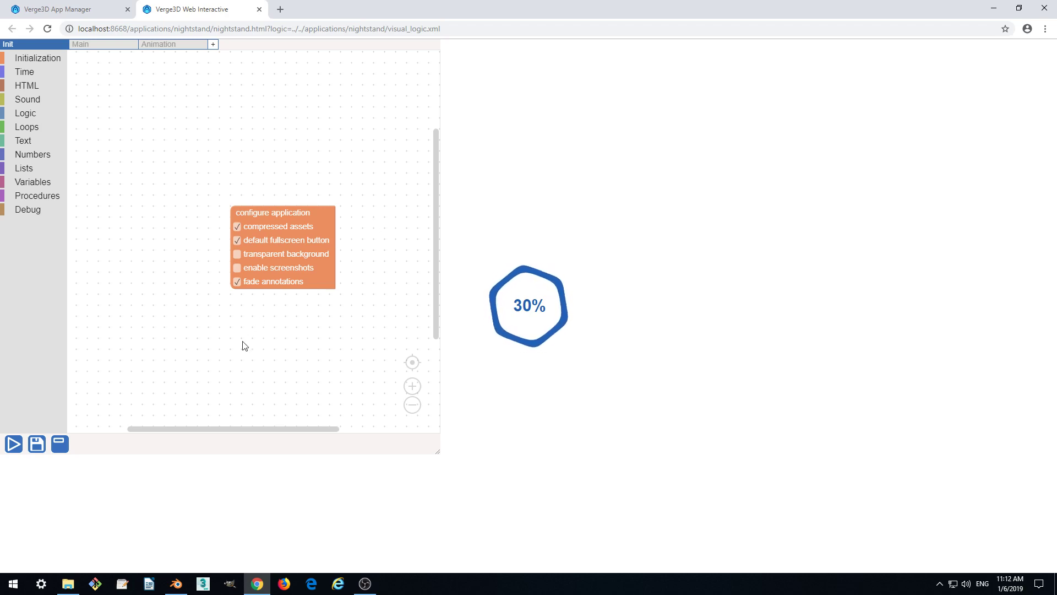
Step: Switch to Blender and enable LZMA compression in the scene's Verge3D render settings
left_click(176, 583)
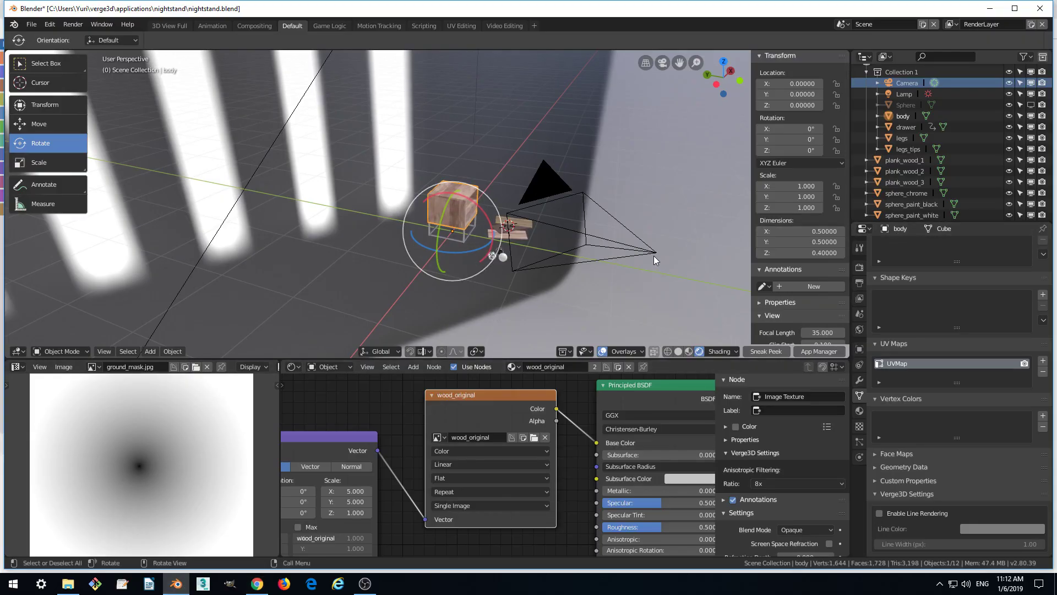
middle_click_drag(653, 255, 683, 251)
left_click(860, 267)
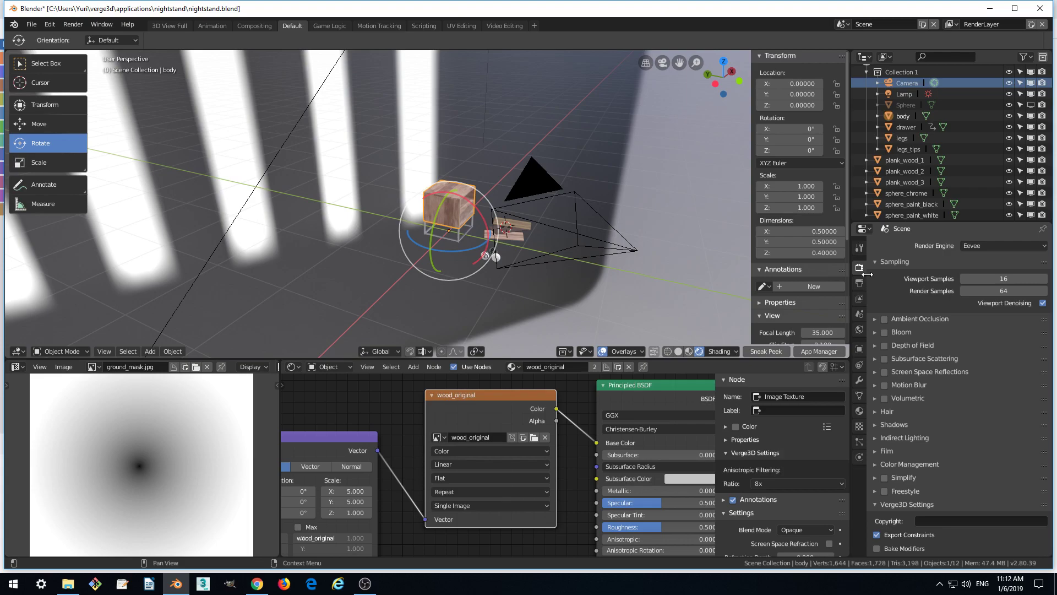
scroll(910, 295, "down", 4)
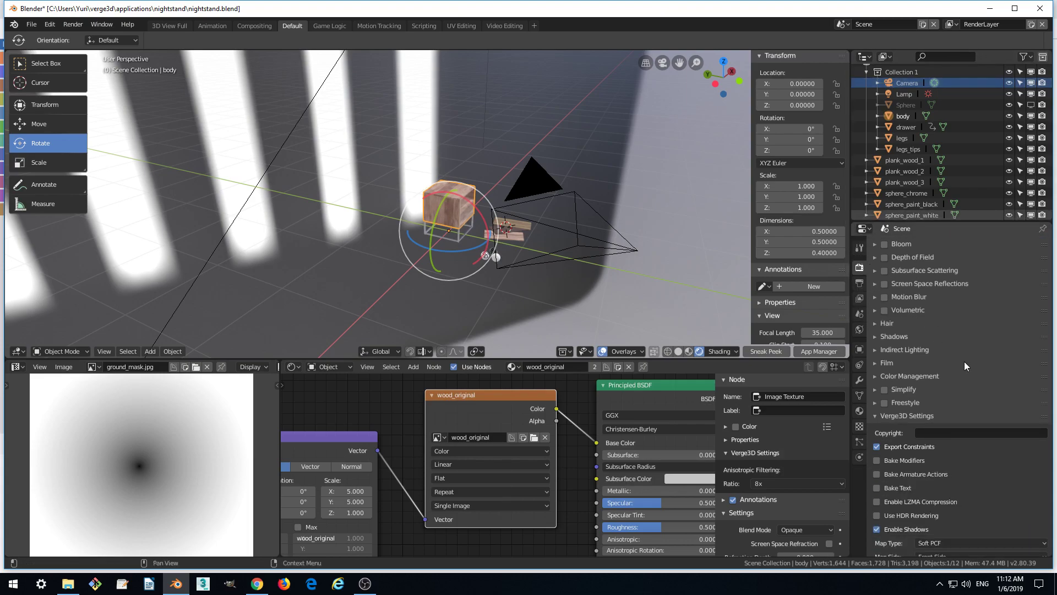
scroll(965, 367, "down", 1)
scroll(965, 367, "down", 4)
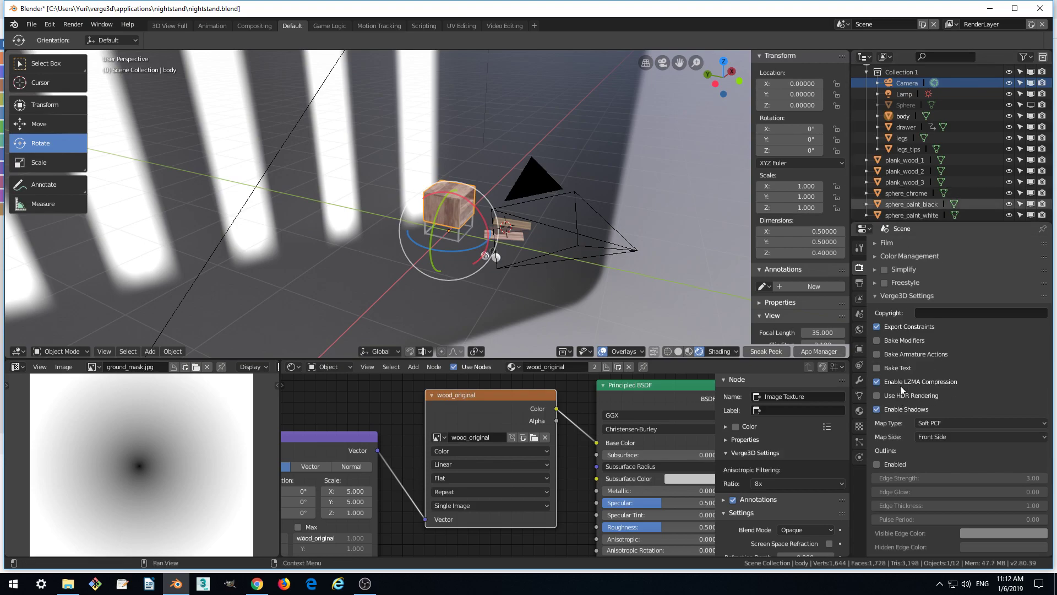
Step: Export the scene in Verge3D glTF format, overwriting nightstand.gltf in the nightstand application folder
left_click(32, 26)
mouse_move(90, 229)
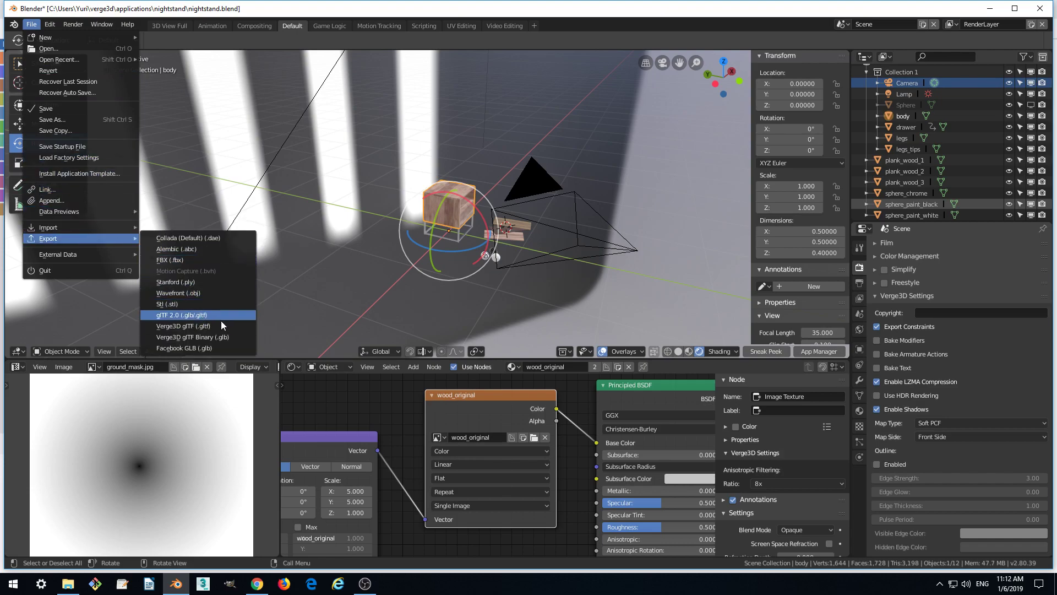
left_click(208, 325)
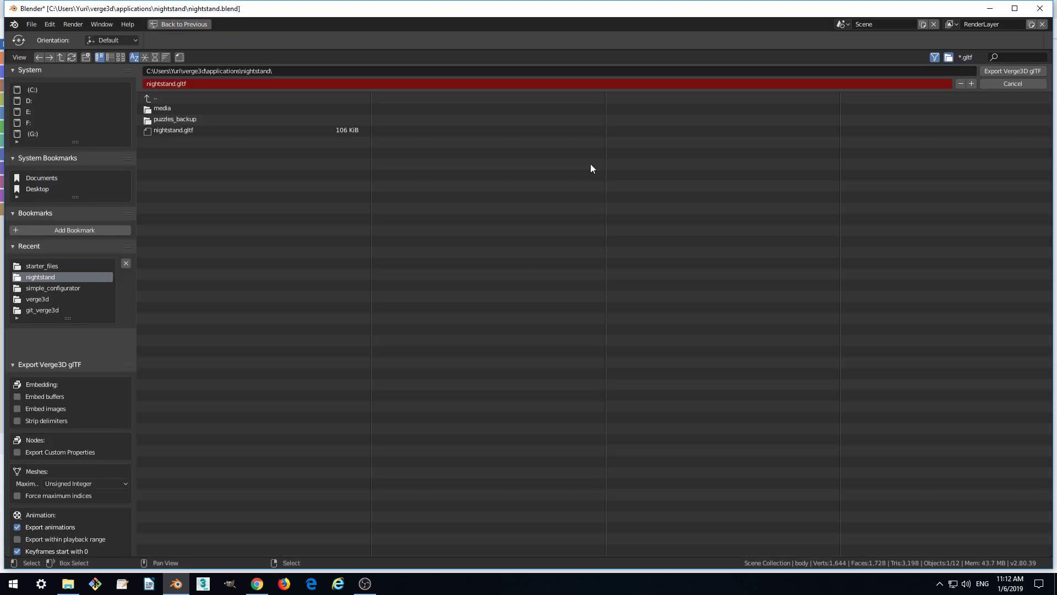
left_click(993, 69)
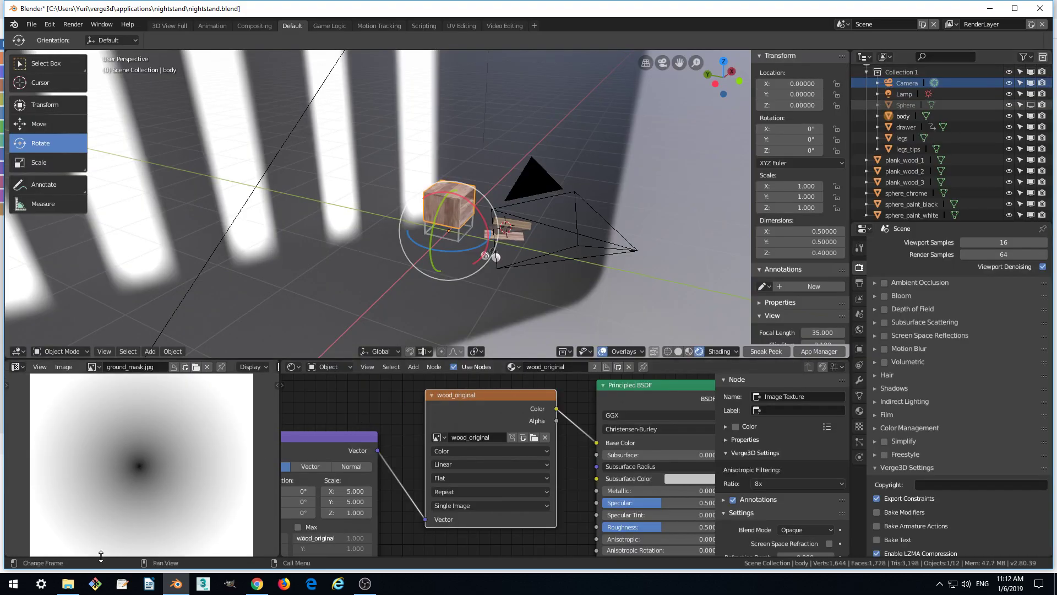
Step: Browse in File Explorer to the nightstand folder under verge3d\applications and compare the compressed .xz files with the uncompressed exports
left_click(68, 586)
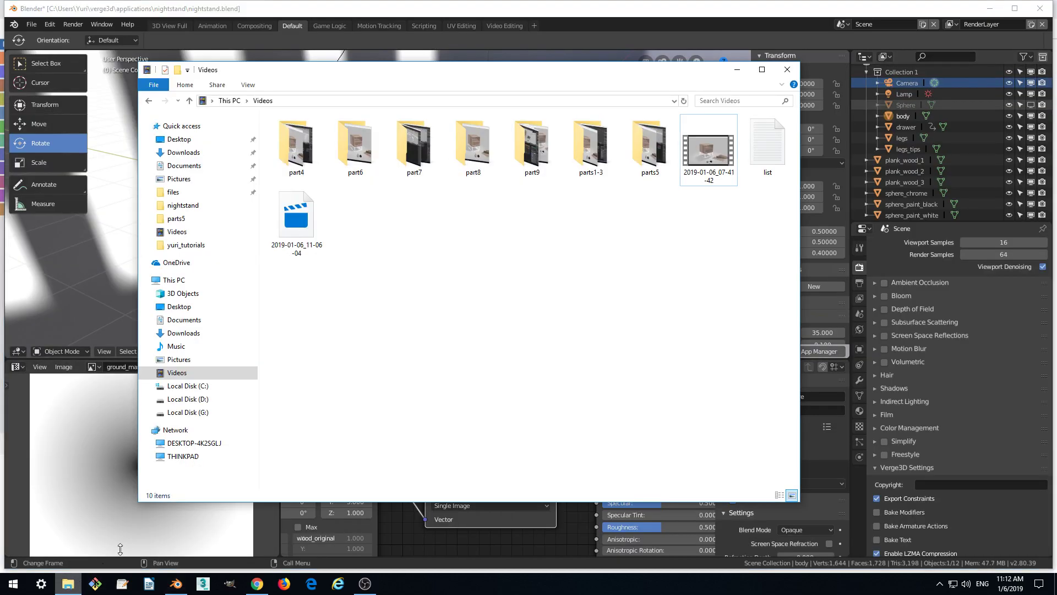
left_click(198, 384)
double_click(290, 204)
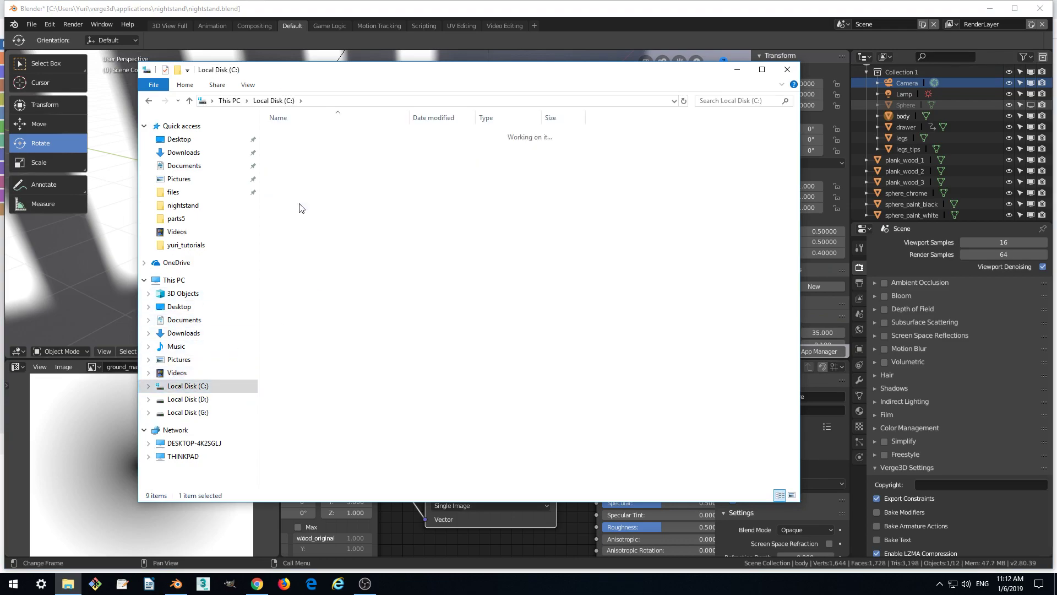
double_click(291, 145)
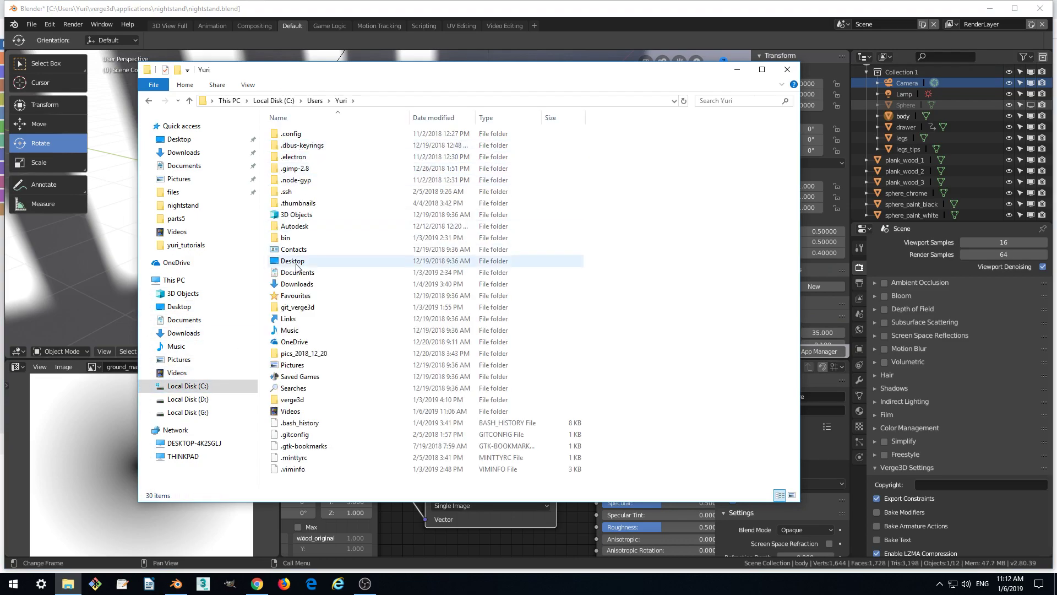
double_click(293, 400)
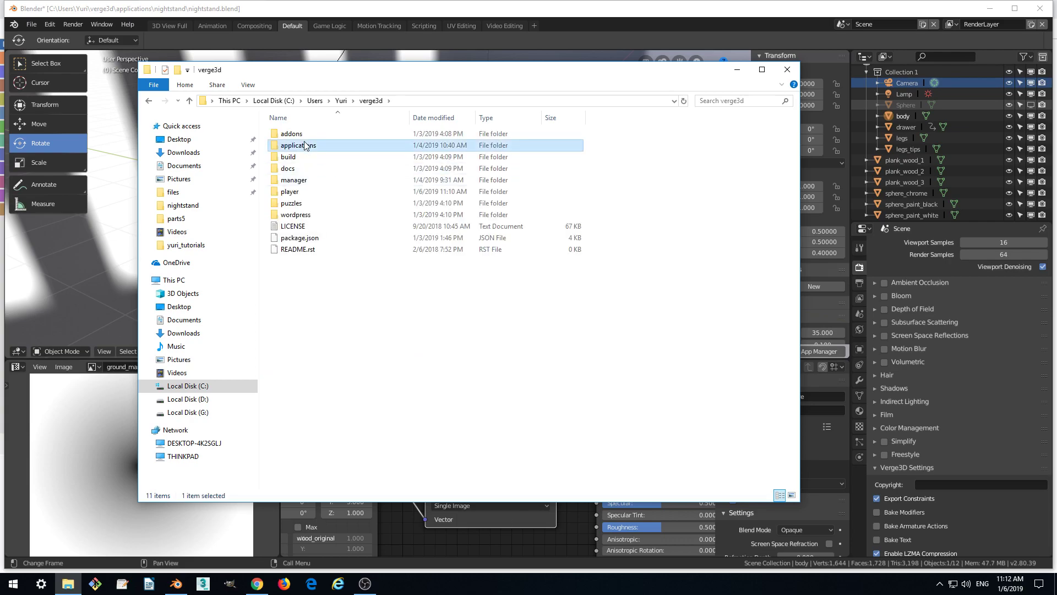
double_click(306, 145)
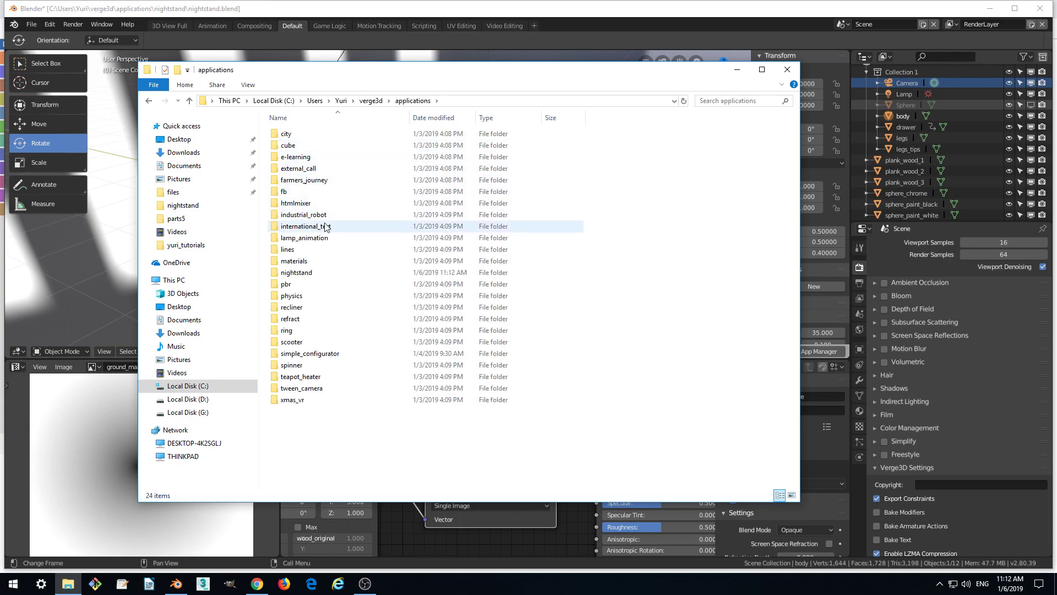
double_click(296, 273)
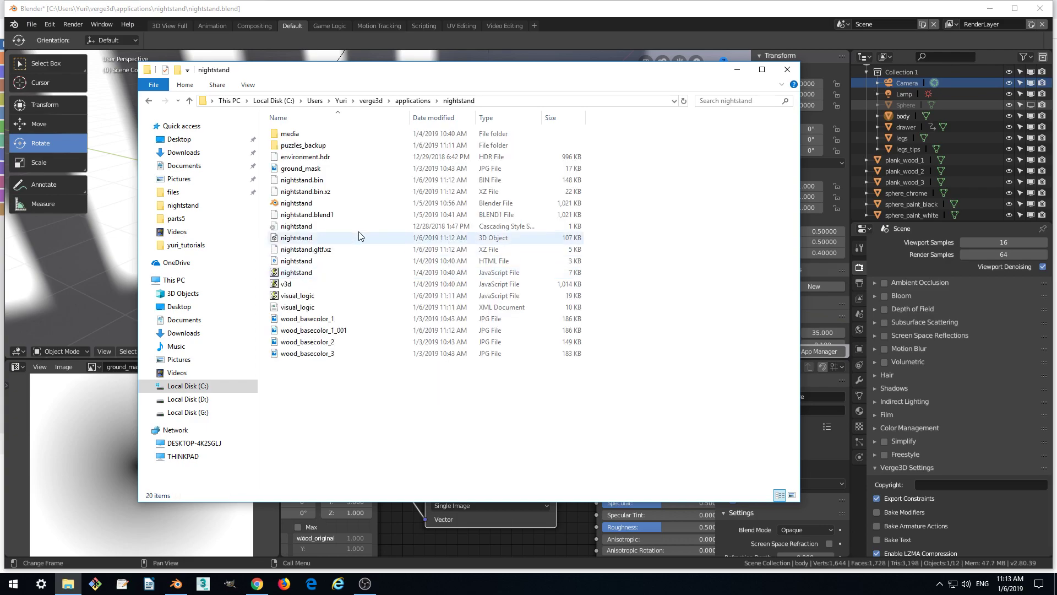
left_click_drag(391, 71, 397, 61)
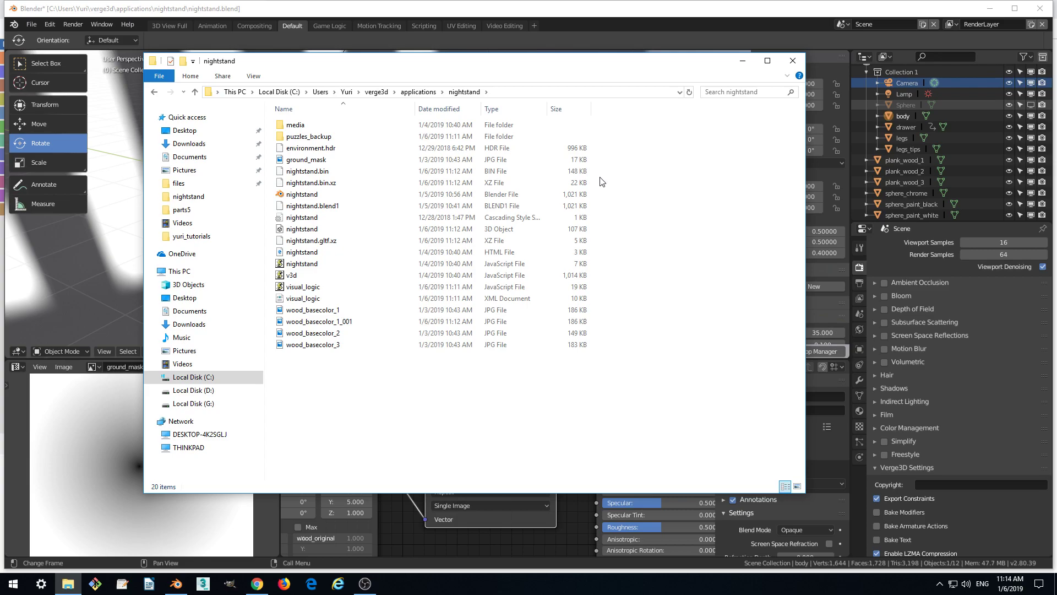
left_click(743, 60)
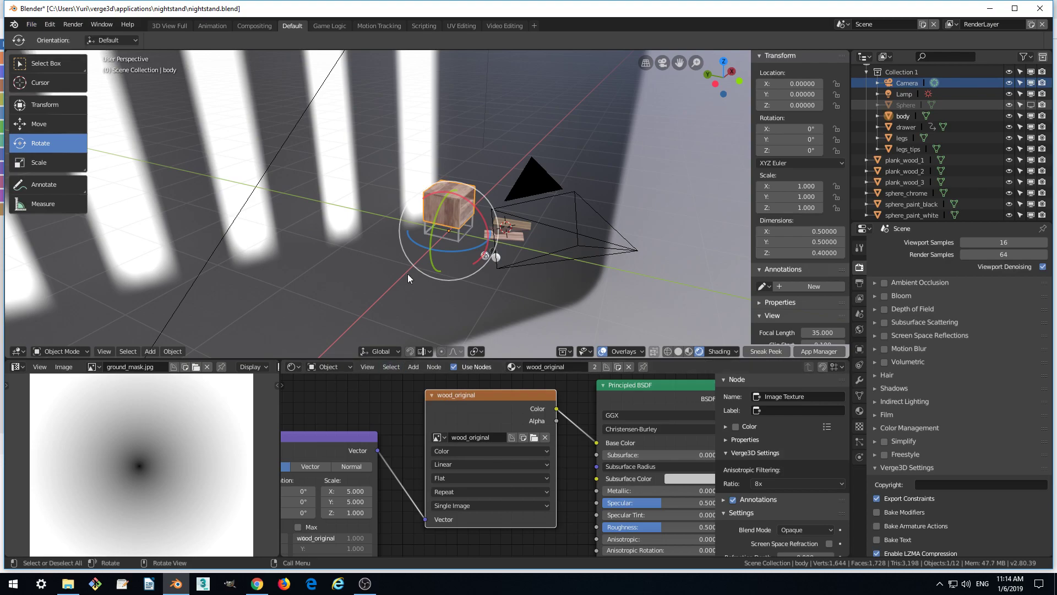
Step: Switch back to the browser, reload the nightstand application with its puzzles and inspect the loaded model
left_click(766, 352)
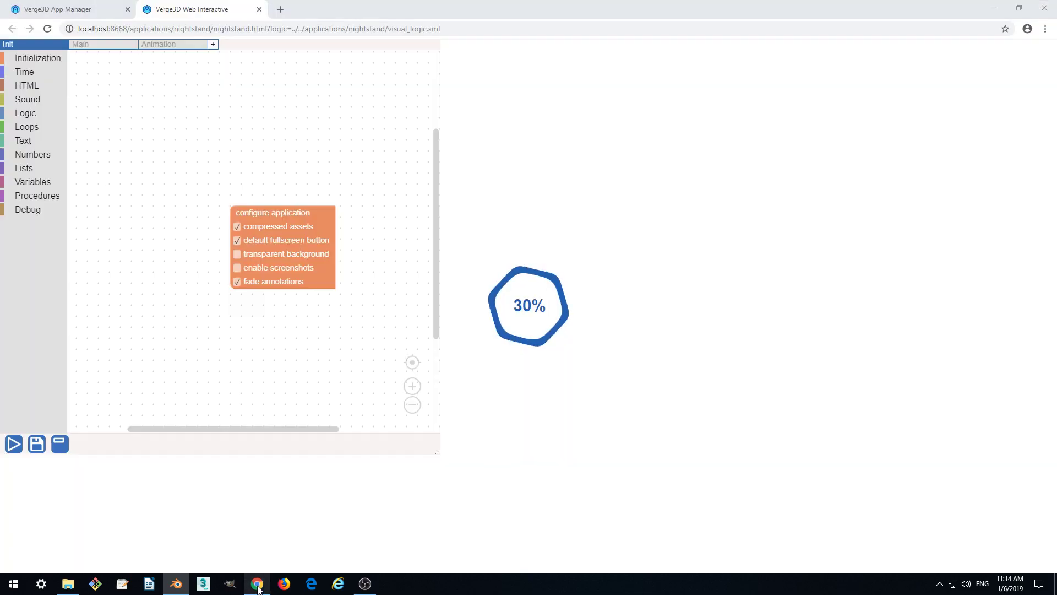
left_click(77, 44)
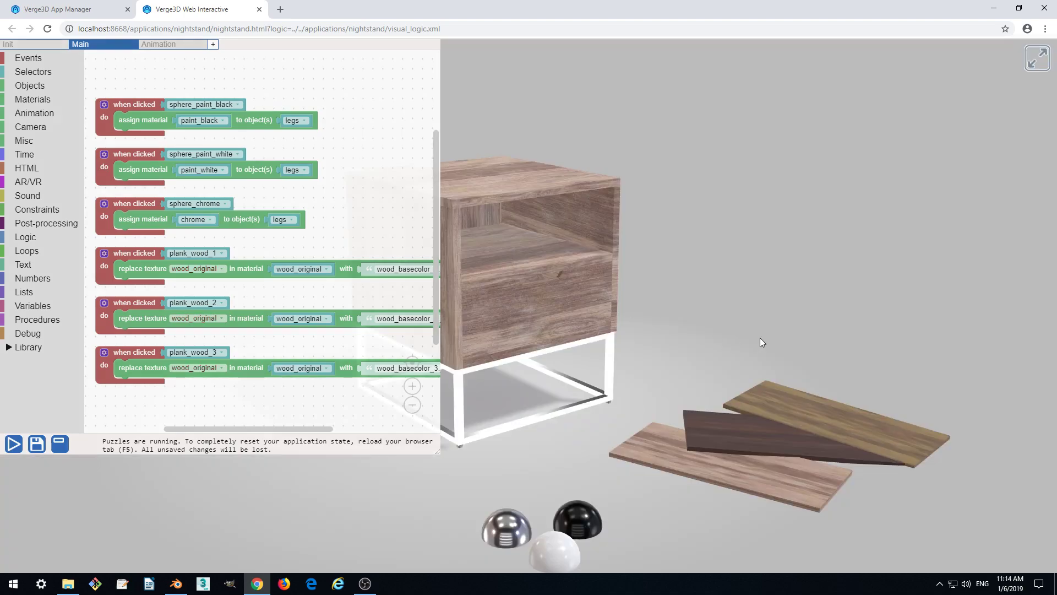
left_click_drag(760, 338, 824, 262)
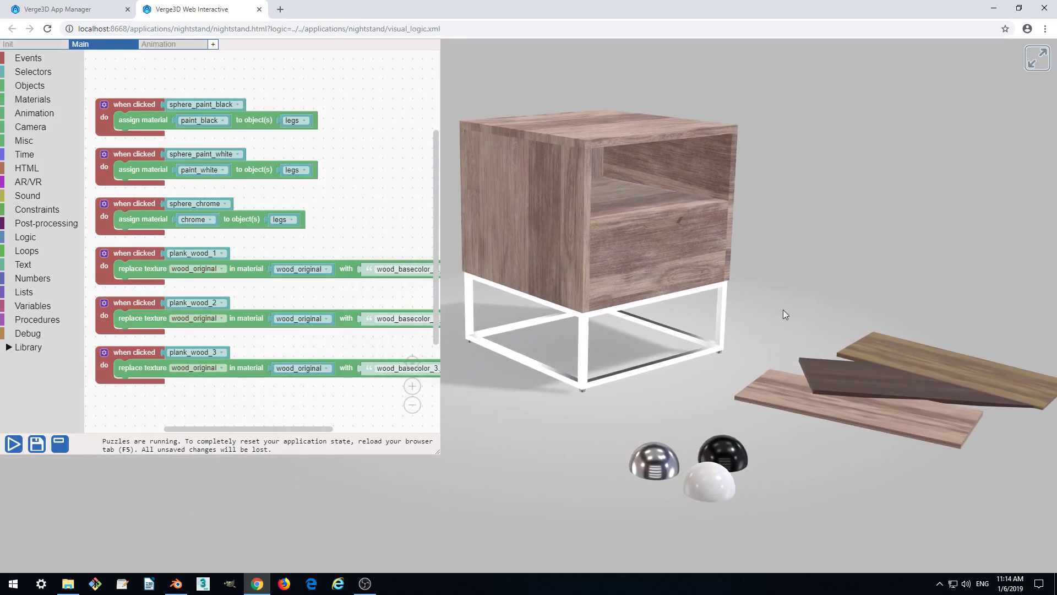
Step: Close the Puzzles editor, run the Nightstand application from the App Manager and test its drawer and material selectors
left_click(258, 10)
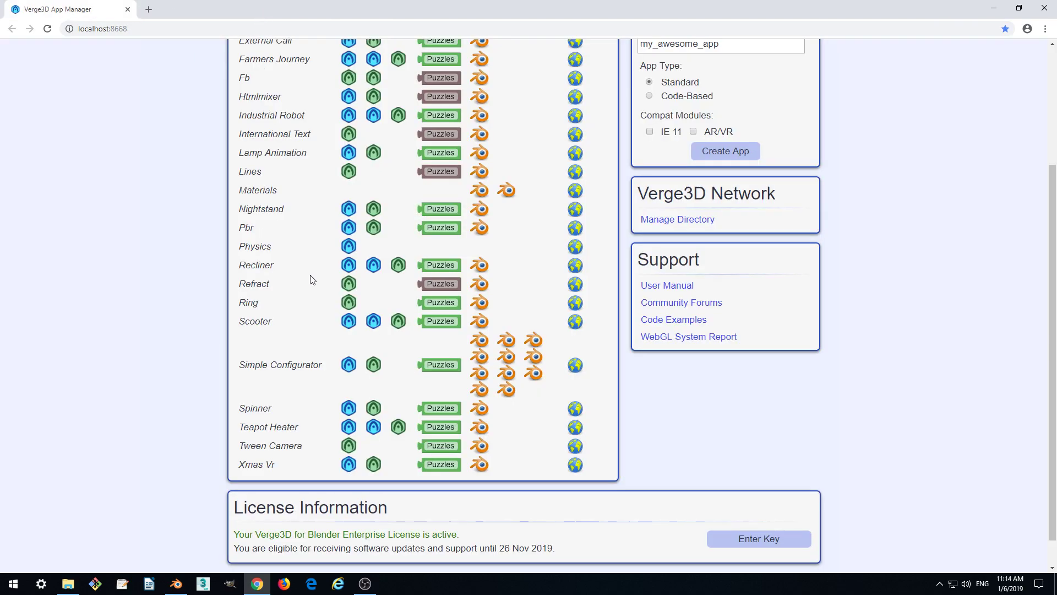
left_click(348, 209)
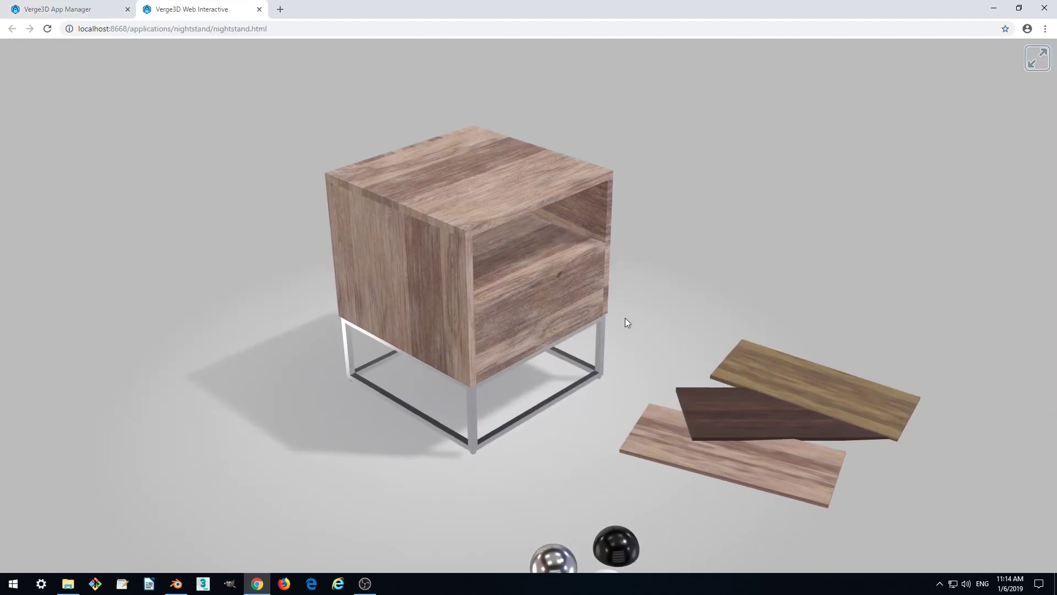
left_click(556, 301)
left_click(664, 362)
left_click(647, 404)
left_click(578, 441)
left_click(571, 464)
left_click(544, 452)
left_click(573, 464)
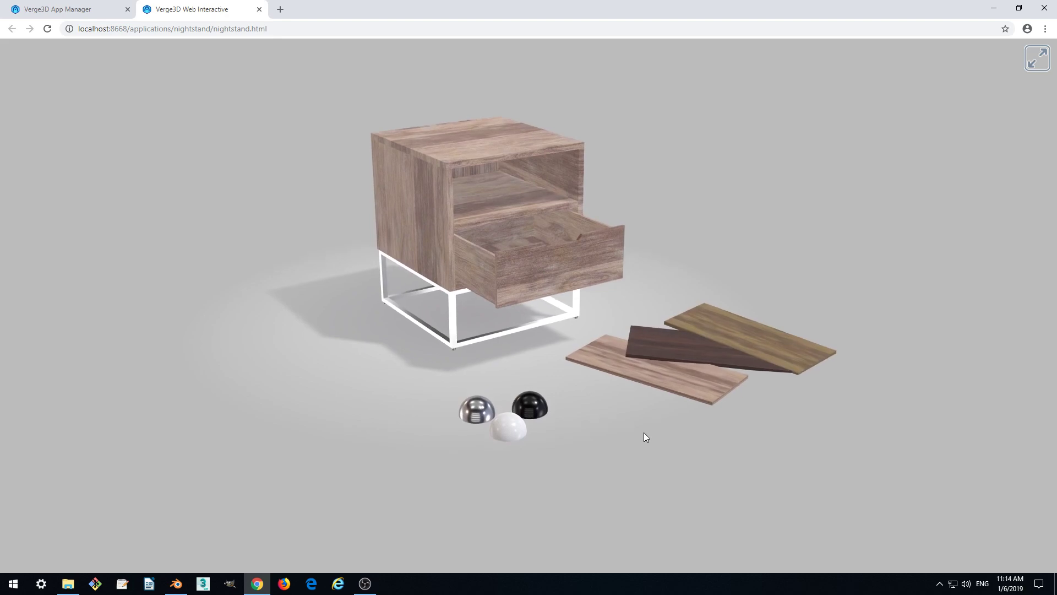